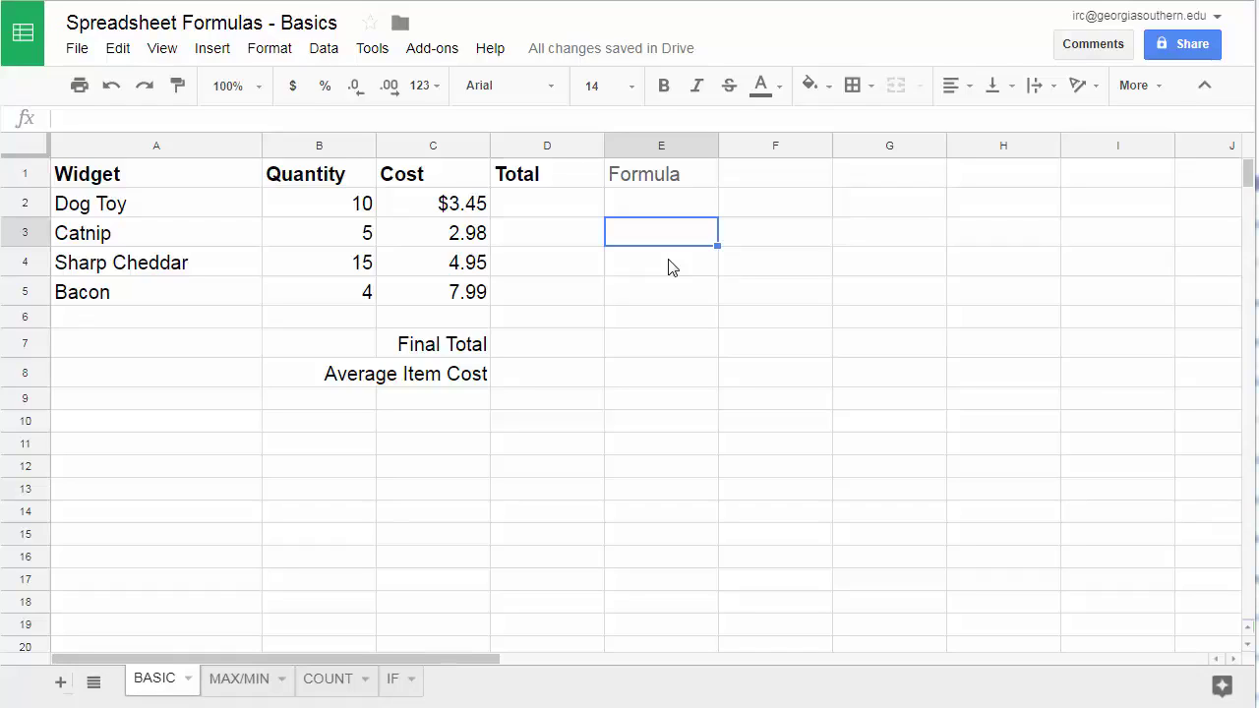
Enter the formula =B2*C2 in cell D2 to calculate the Dog Toy total.
click(561, 206)
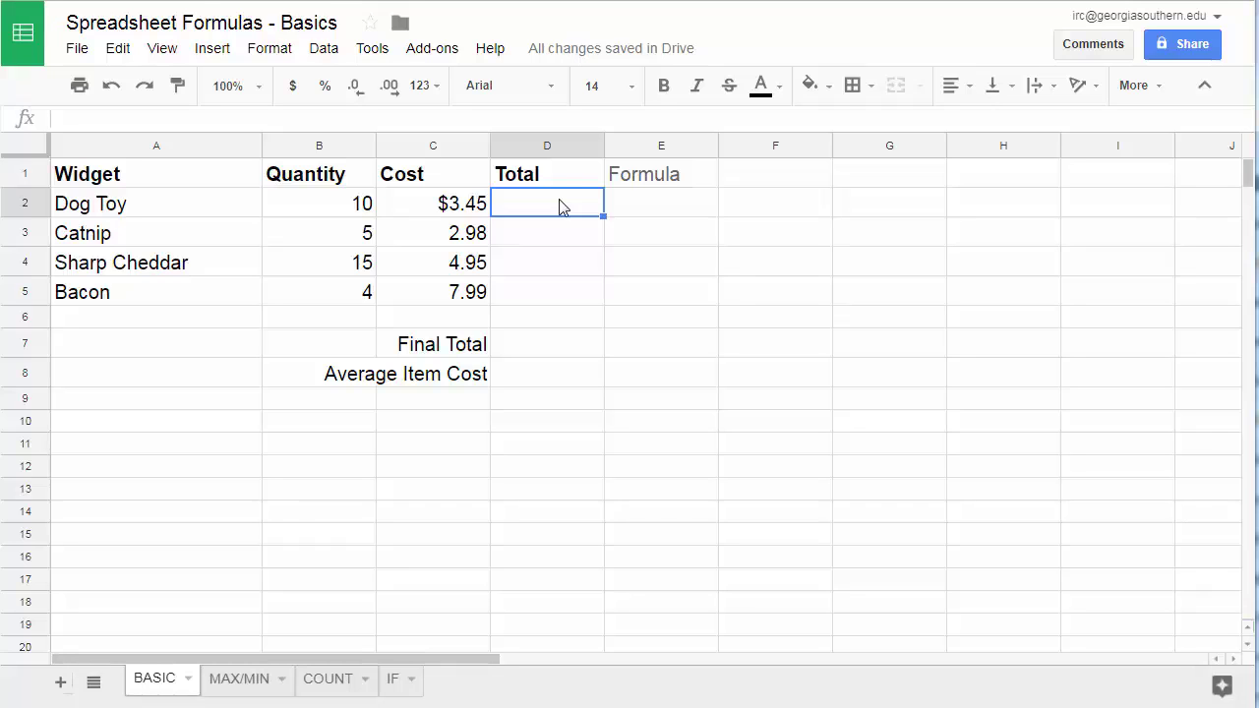
text(=)
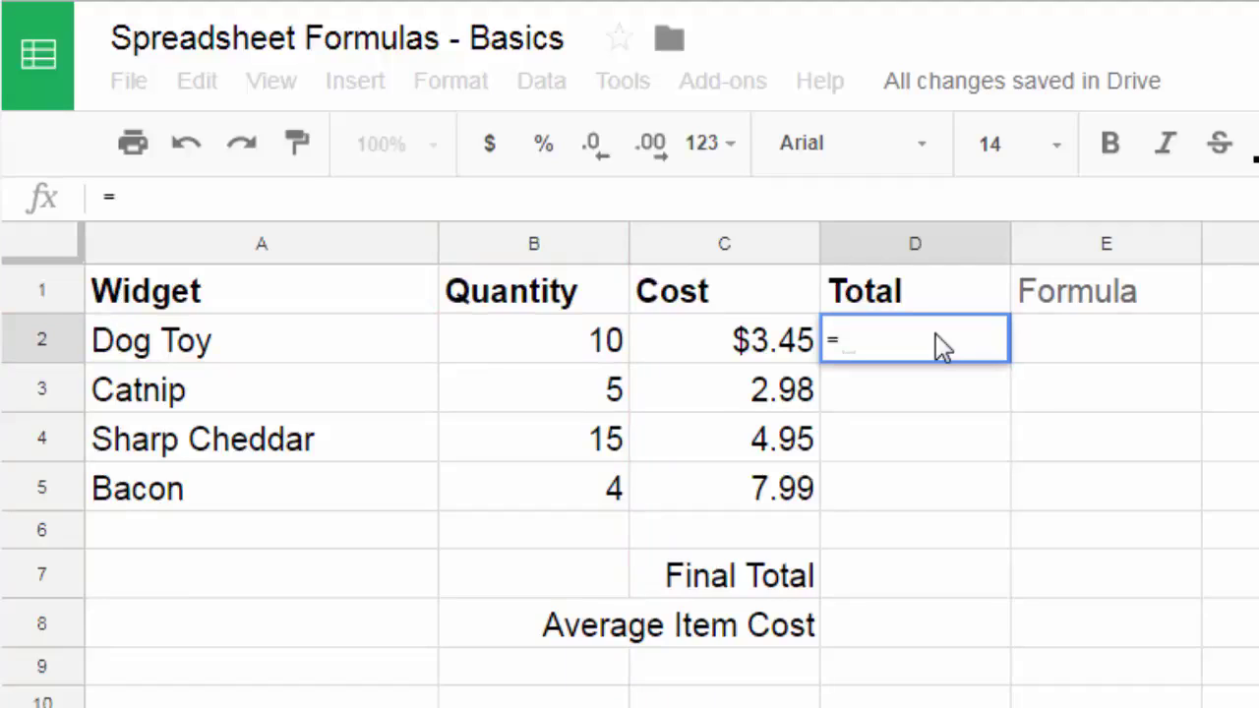
text(B2)
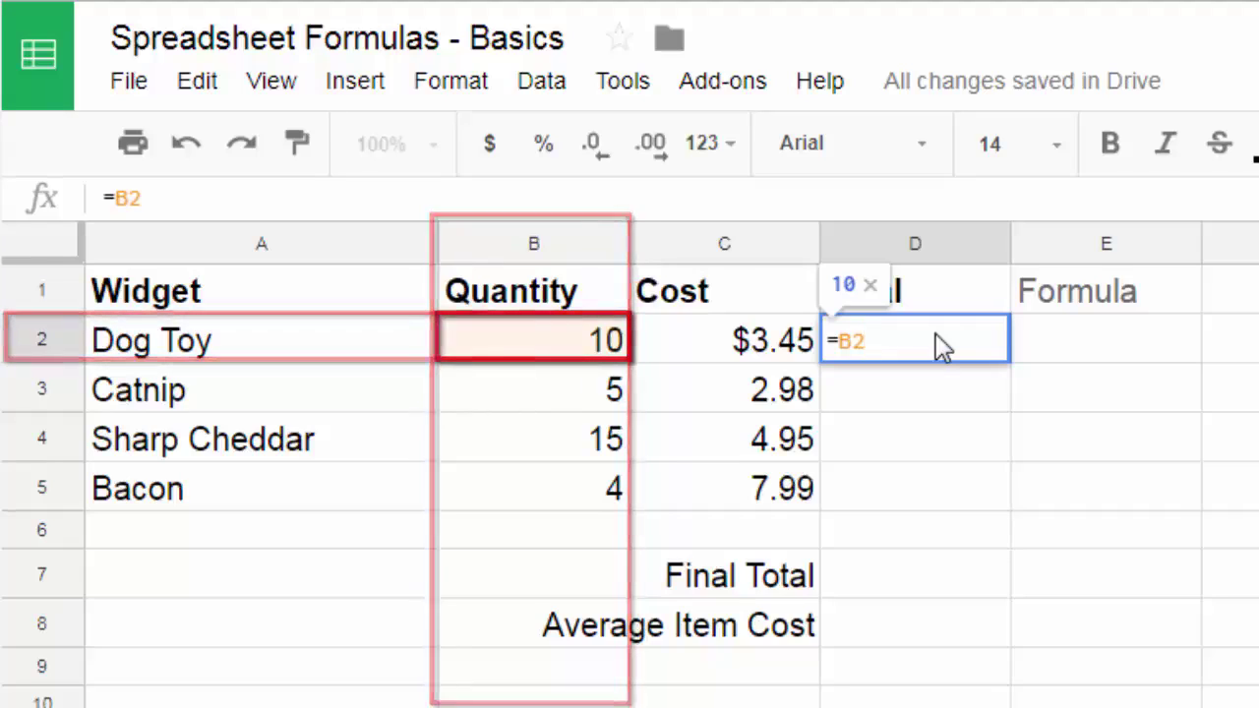
text(*)
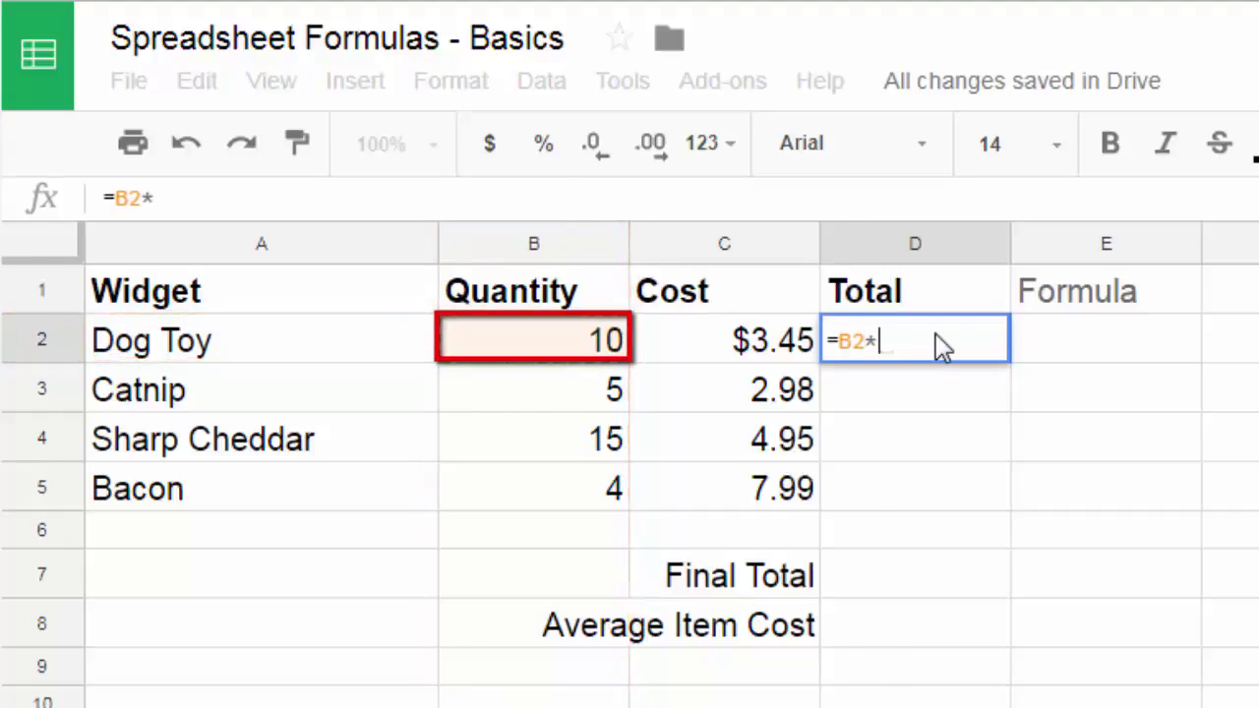
text(C2)
key(Return)
click(942, 346)
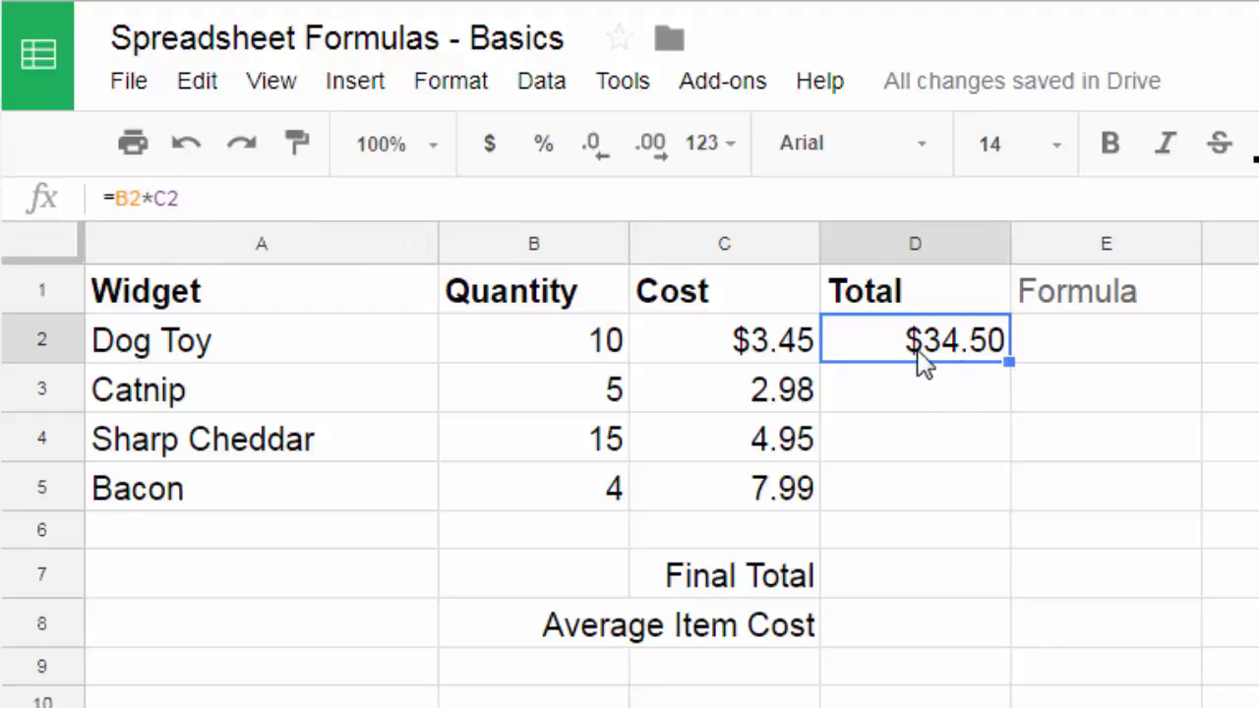
Enter the formula =B3*C3 in cell D3 for the Catnip total, picking the quantity and cost cells as references.
click(906, 393)
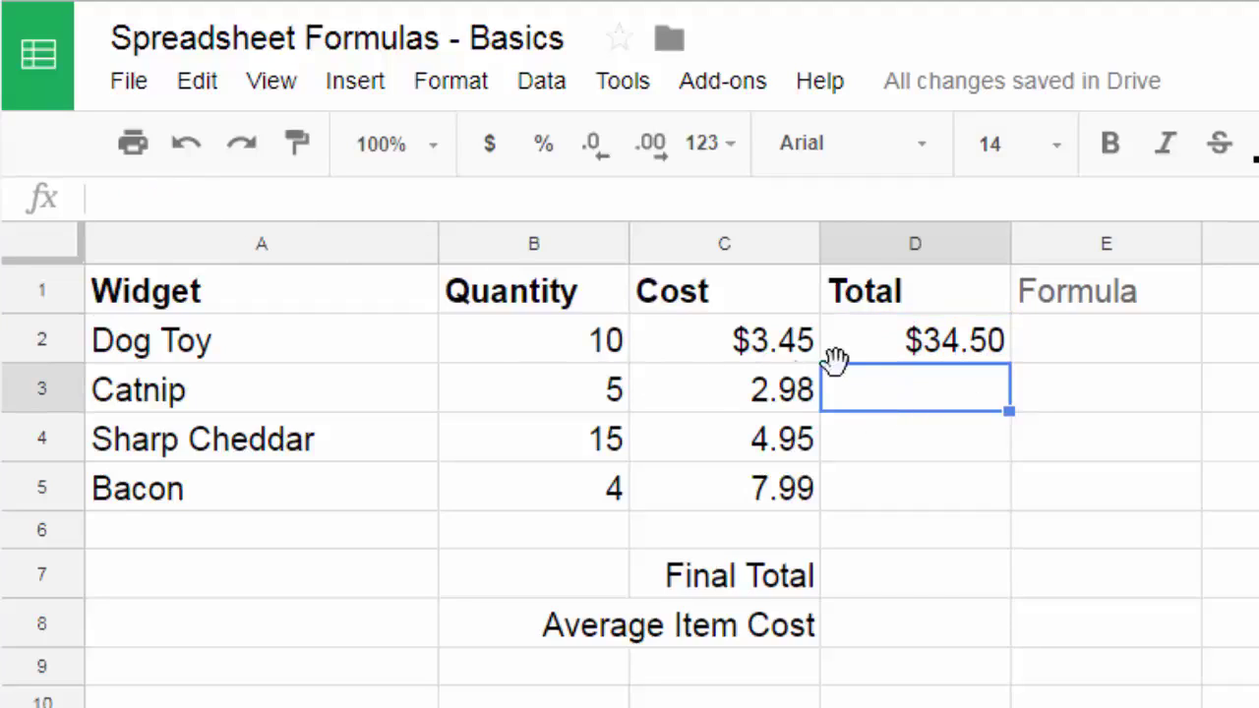
text(=)
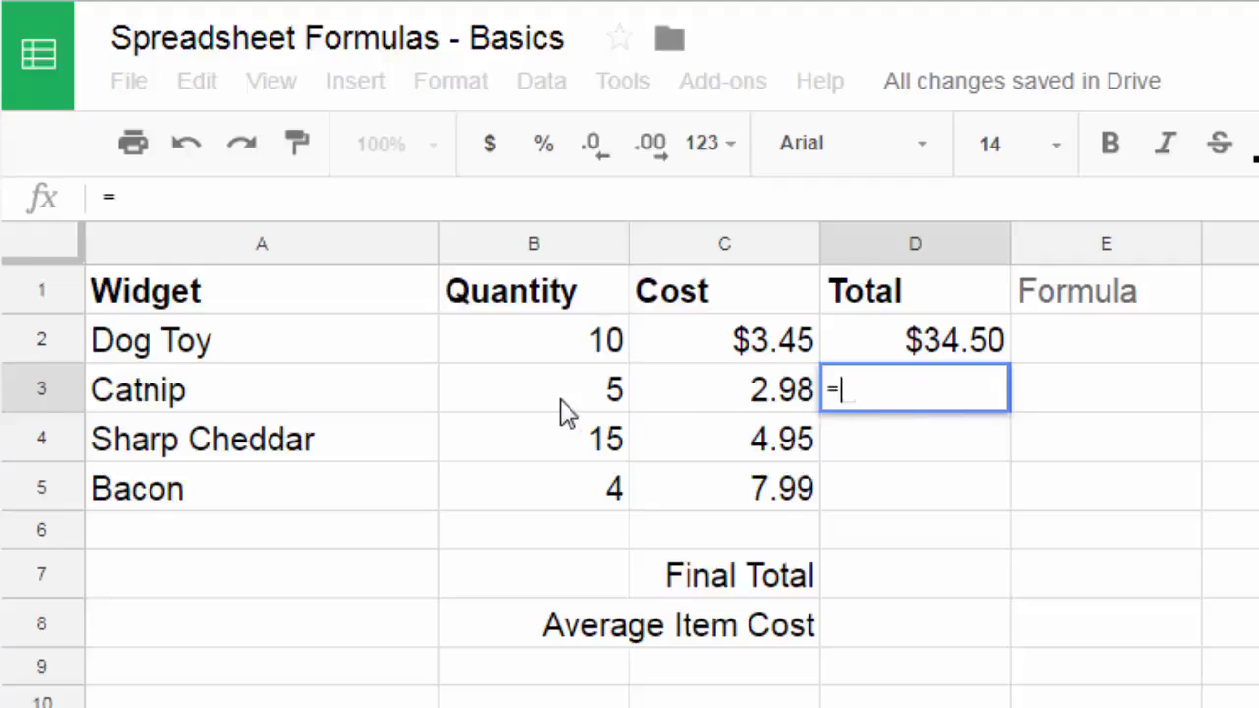
click(602, 403)
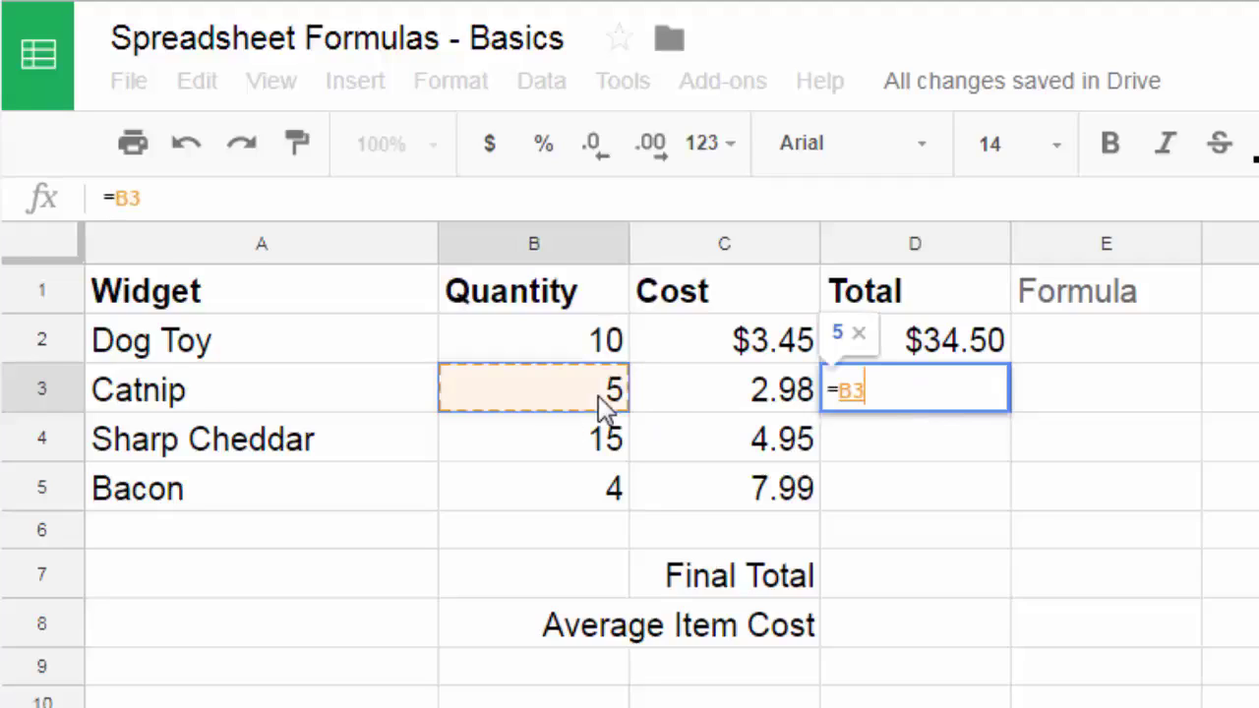
text(*)
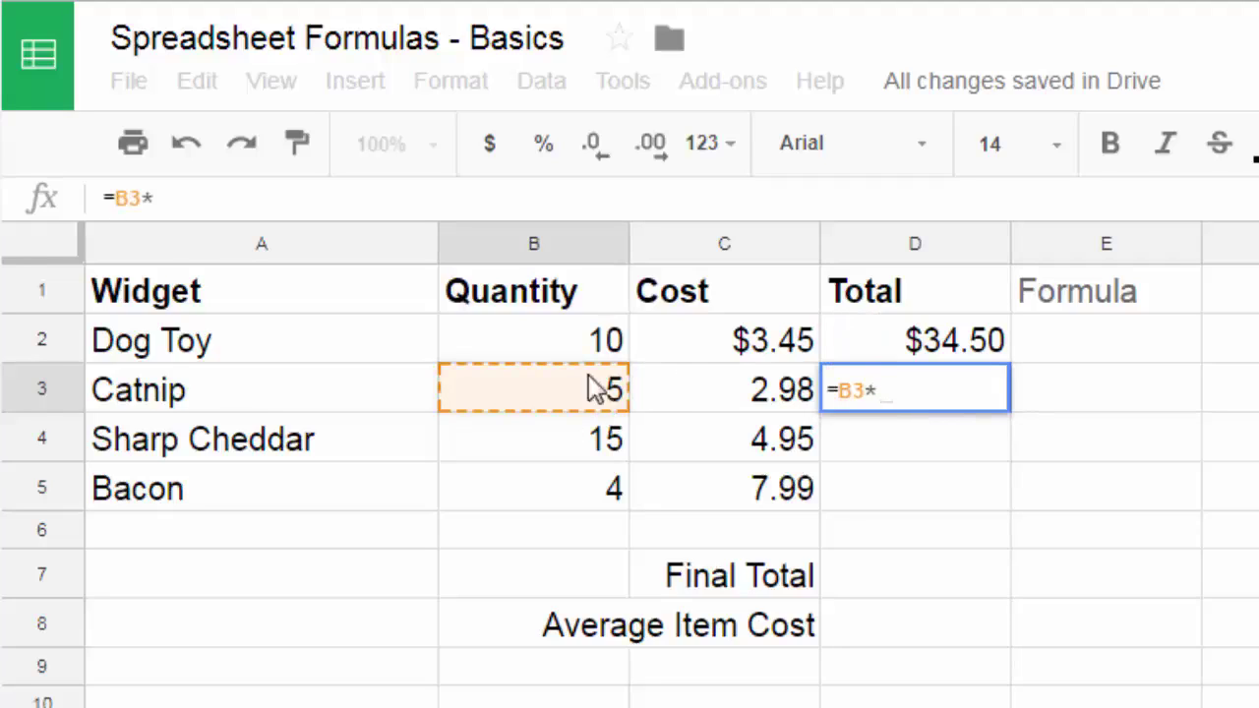
click(697, 378)
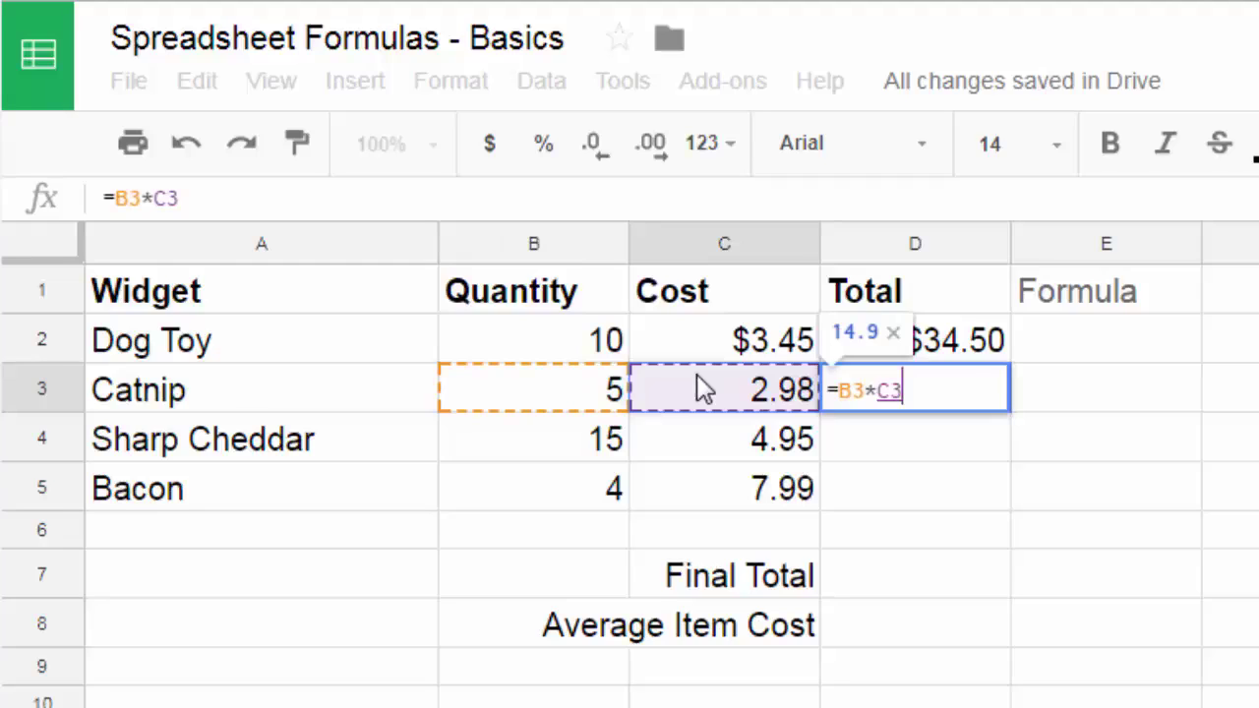
key(Return)
key(Up)
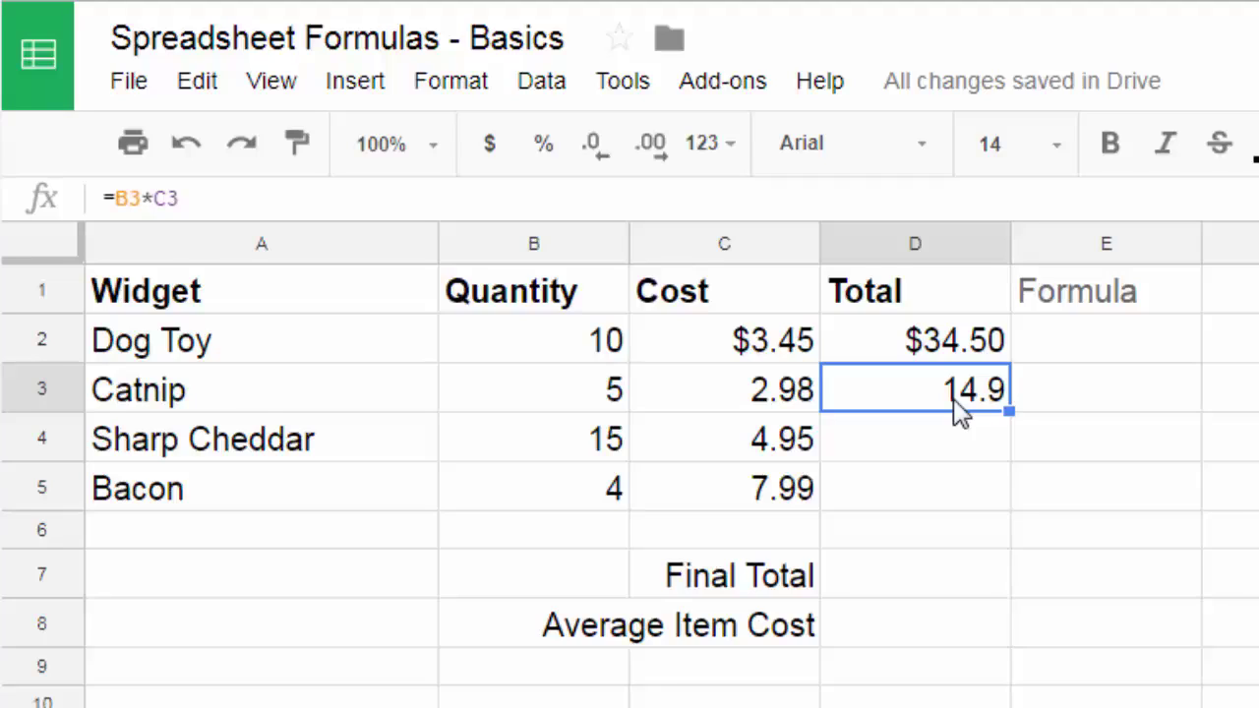
Copy the Catnip total formula from D3 into the Sharp Cheddar and Bacon totals in D4 and D5.
right_click(955, 413)
click(993, 483)
right_click(901, 452)
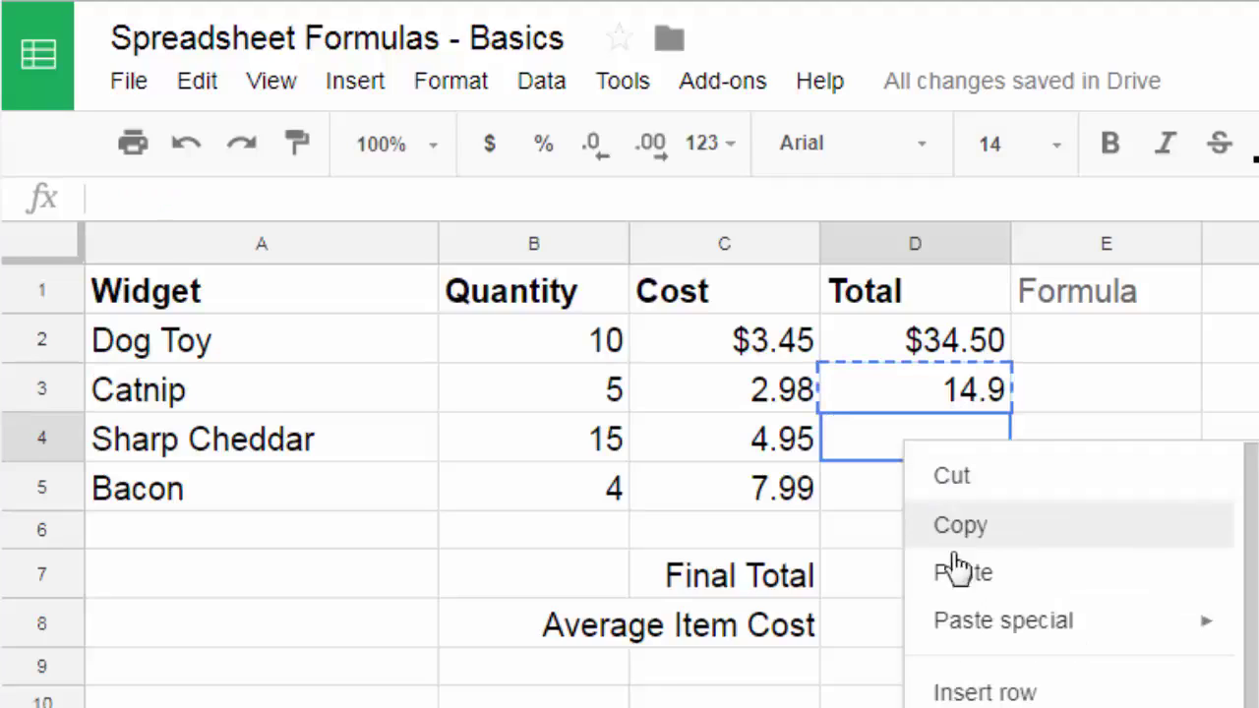
click(958, 576)
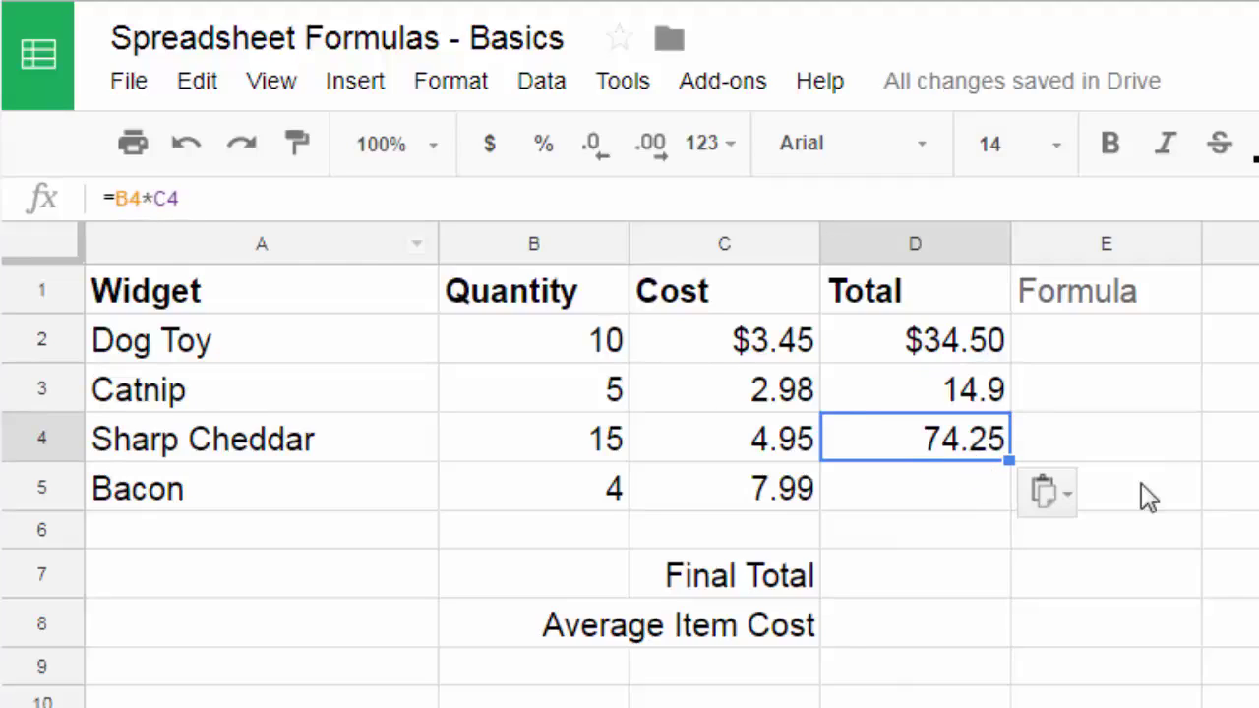
click(973, 401)
click(956, 447)
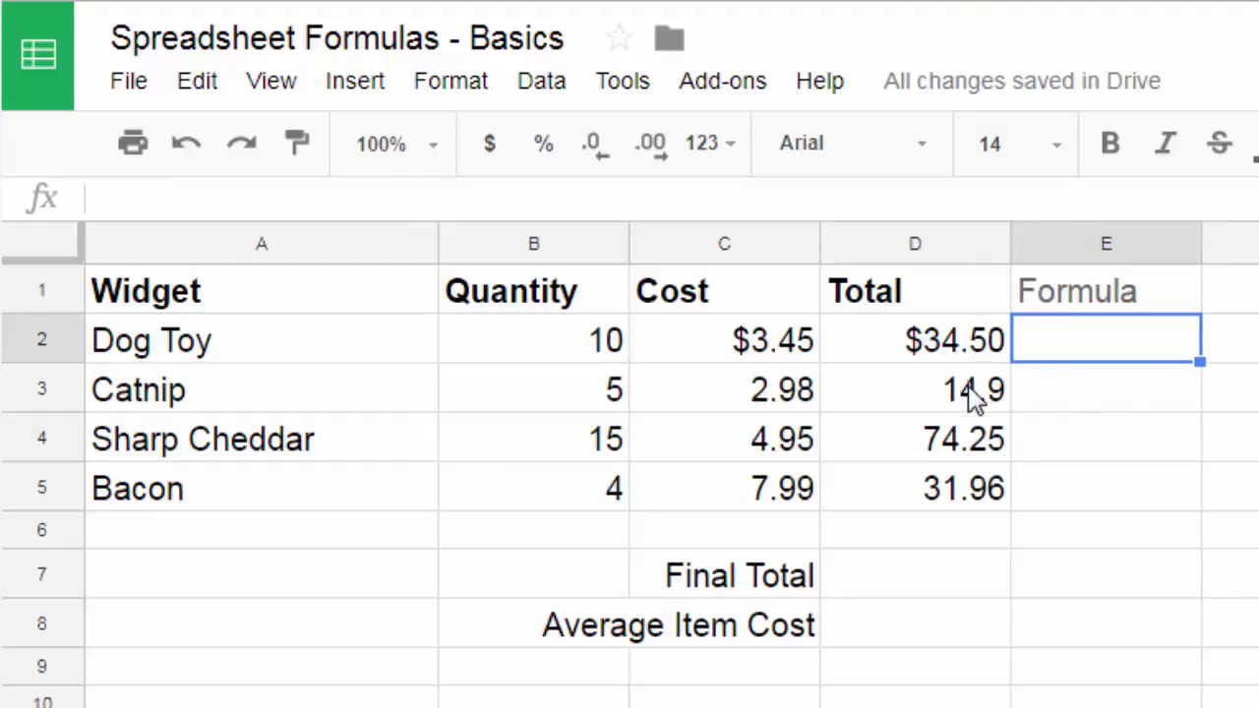
Format the totals in D3:D5 as currency.
drag(974, 398, 981, 505)
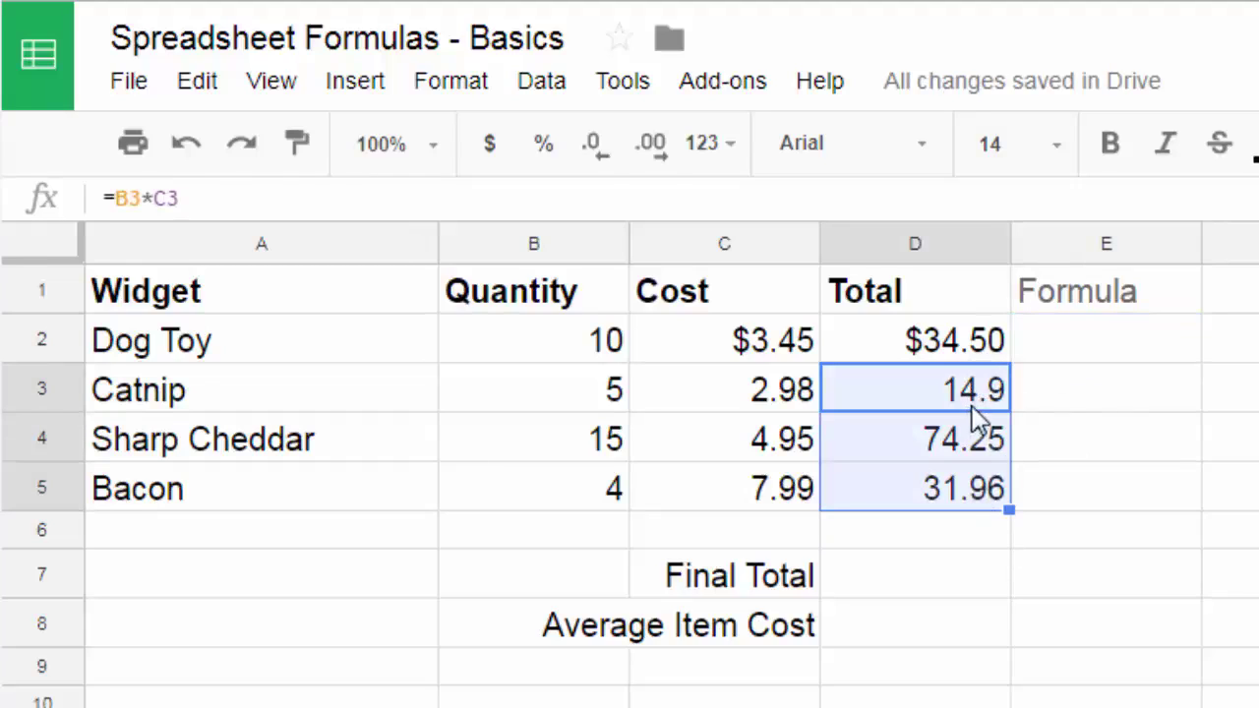
click(494, 147)
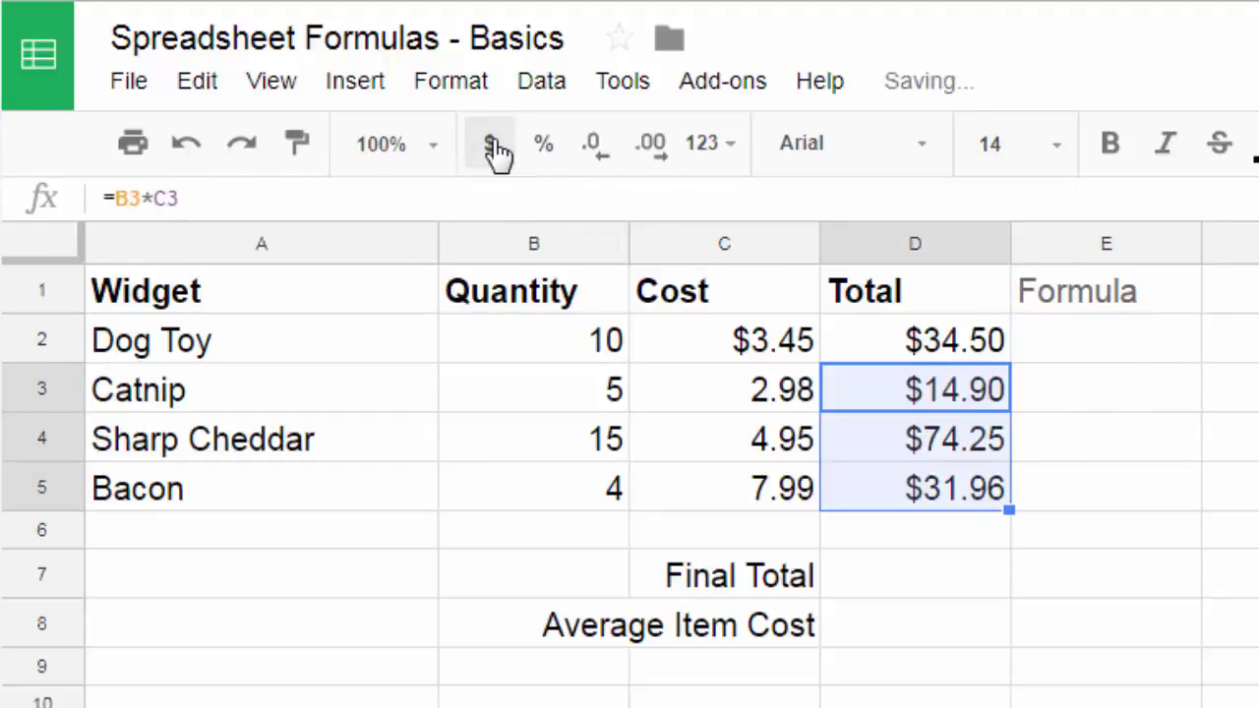
click(1060, 460)
Enter the formula =D2+D3+D4+D5 in cell D7 to calculate the Final Total.
click(957, 584)
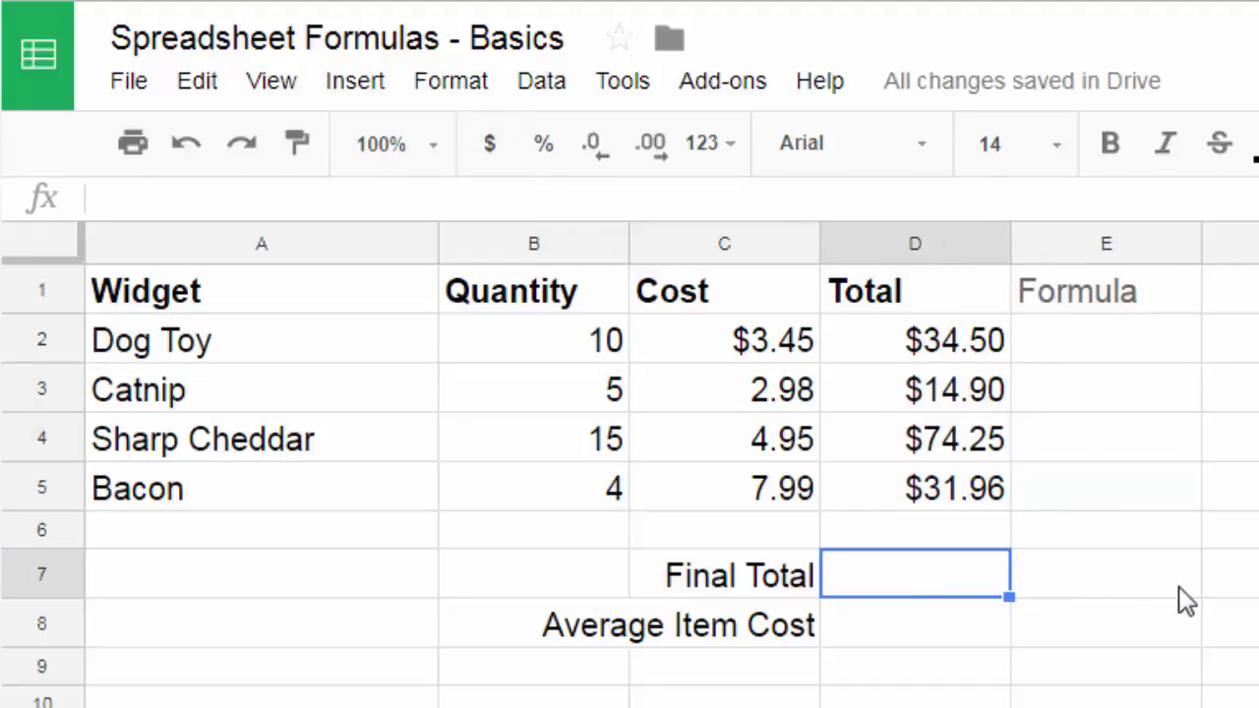
text(=)
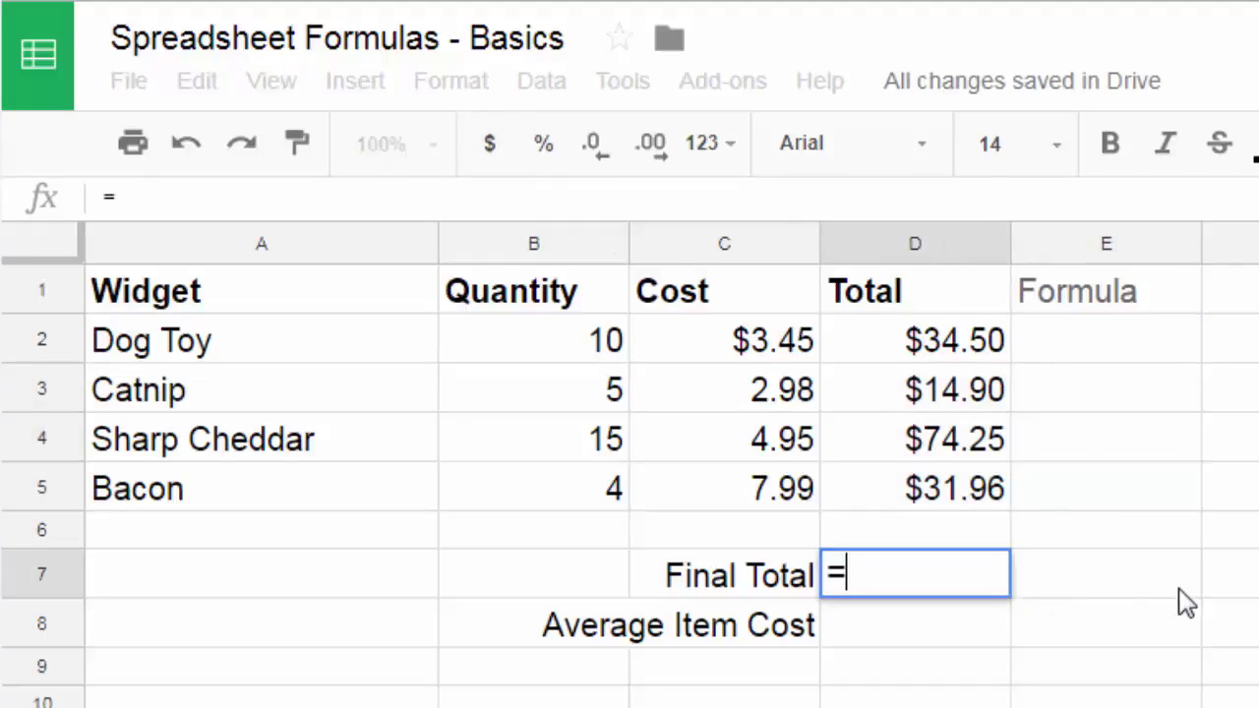
click(969, 352)
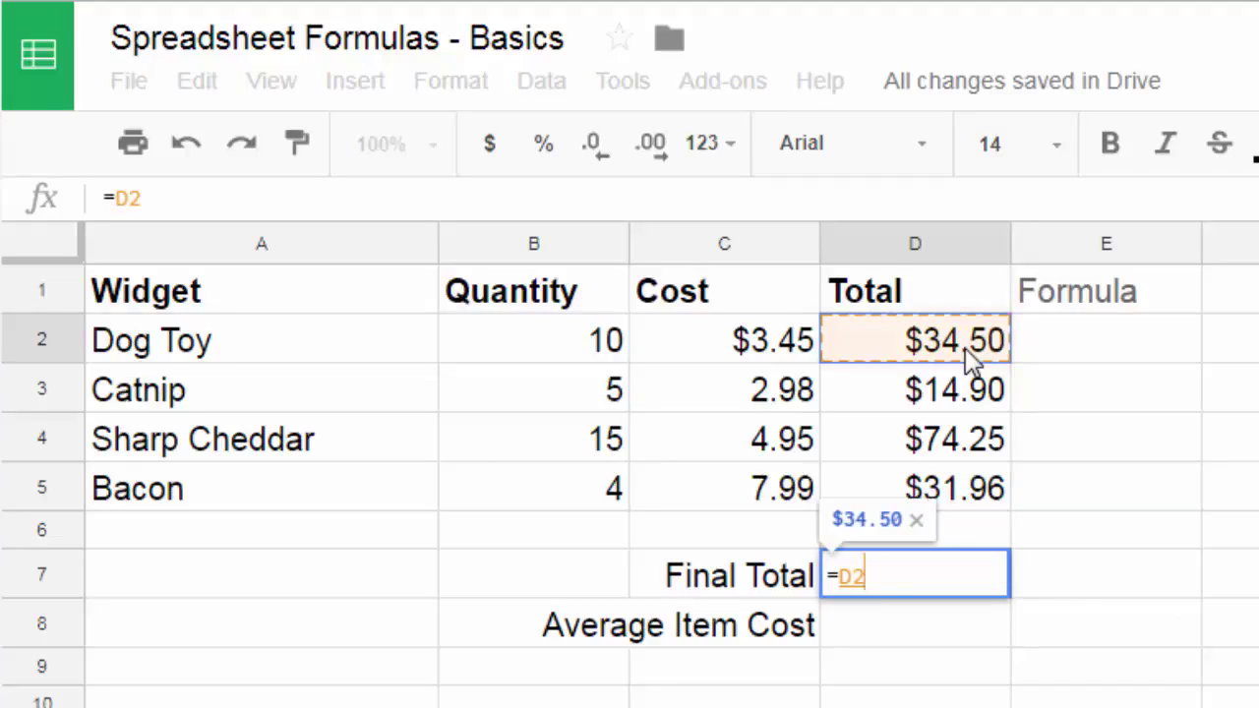
text(+)
click(942, 399)
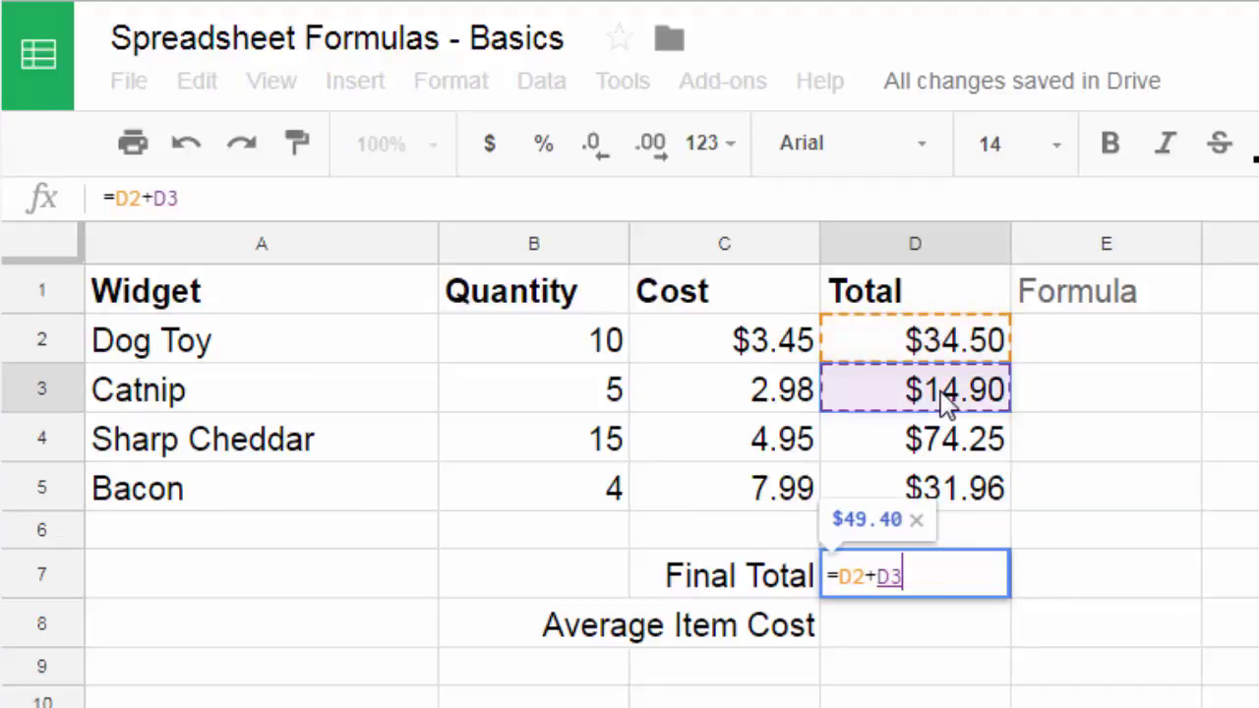
text(+)
click(922, 440)
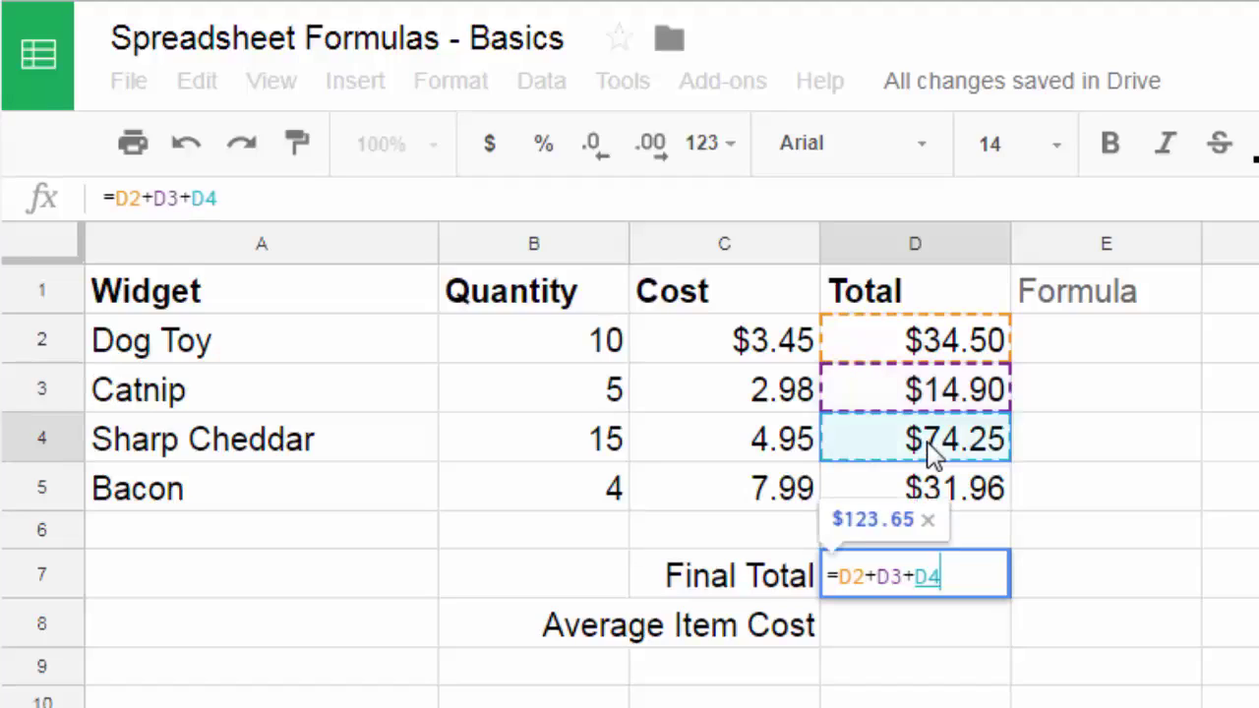
text(+)
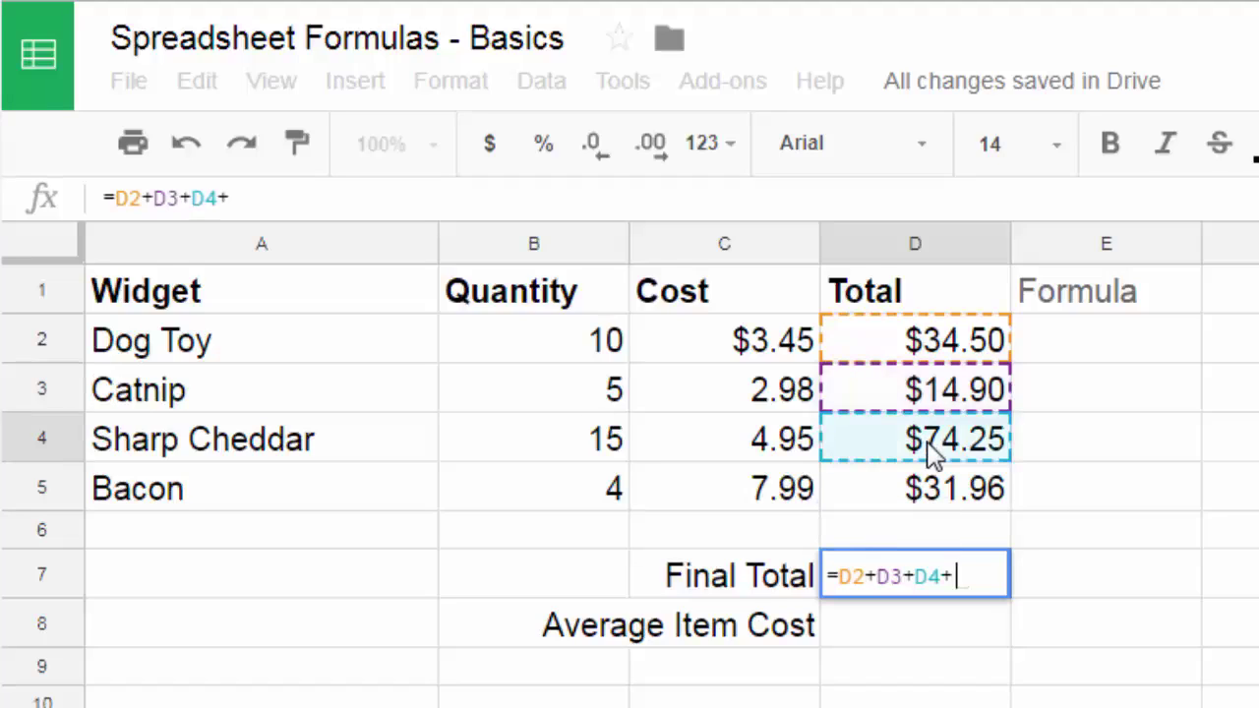
click(904, 499)
key(Return)
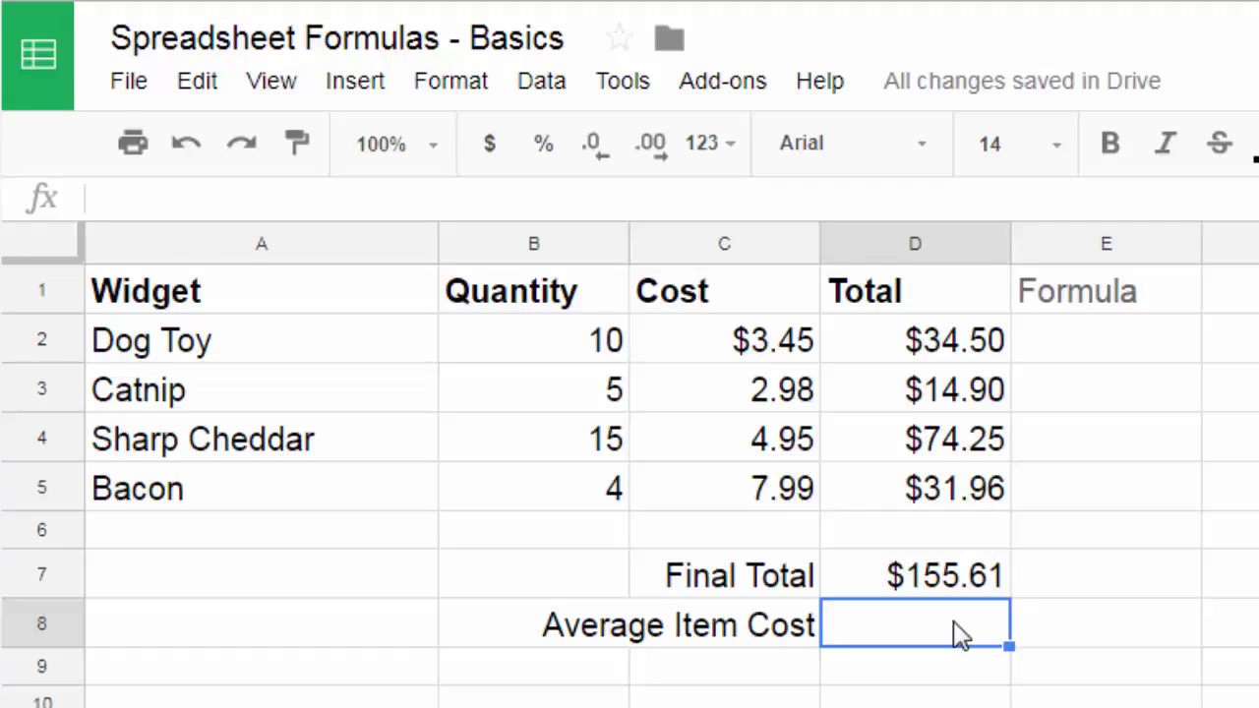
Enter the formula =D7/4 in cell D8 to calculate the Average Item Cost.
text(=)
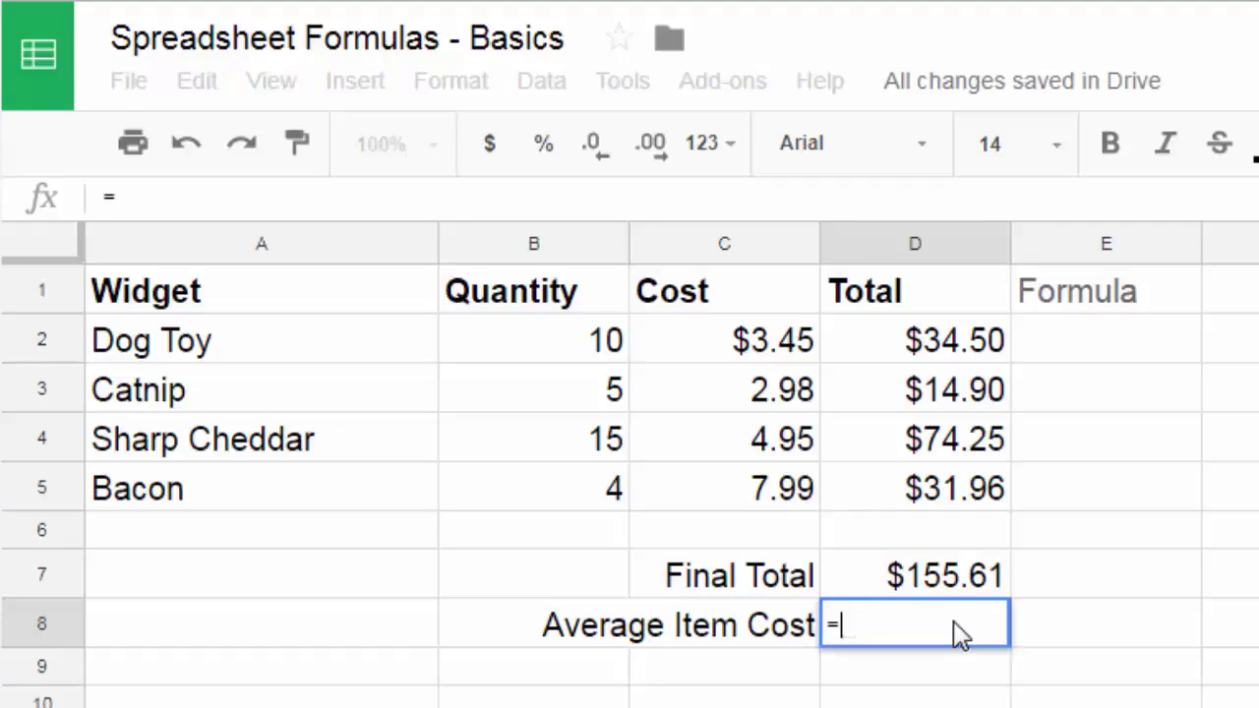
key(Up)
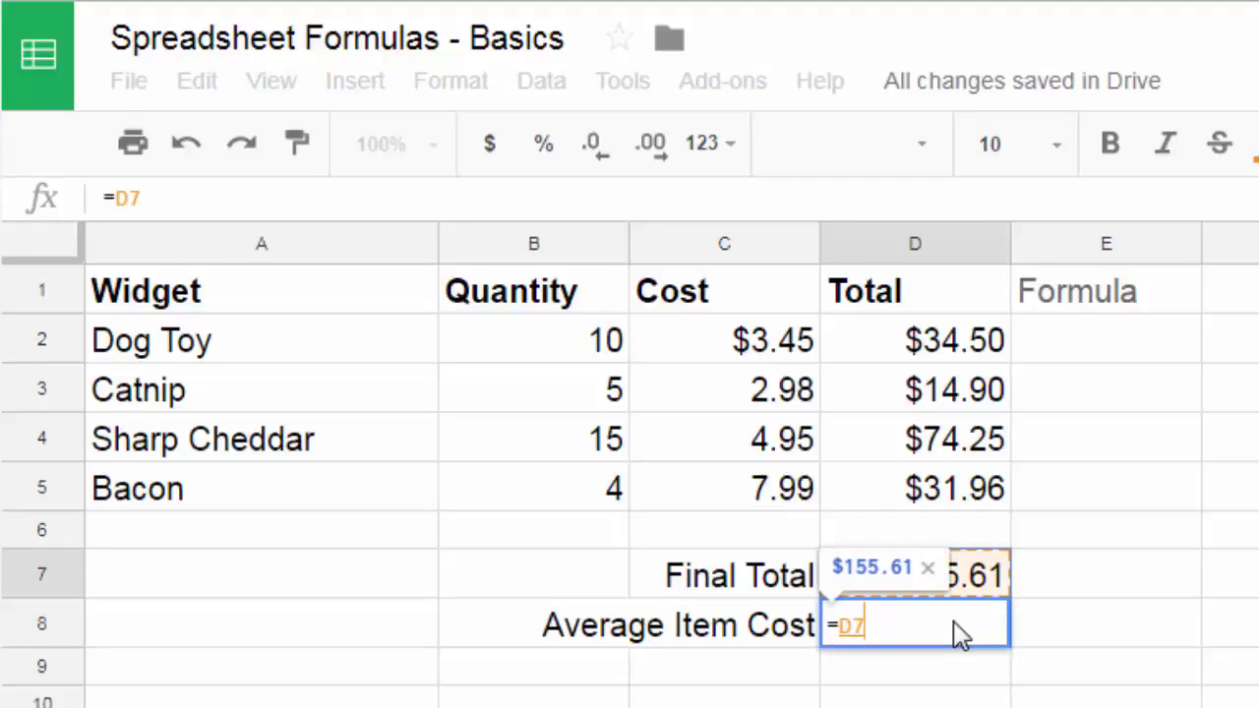
text(/)
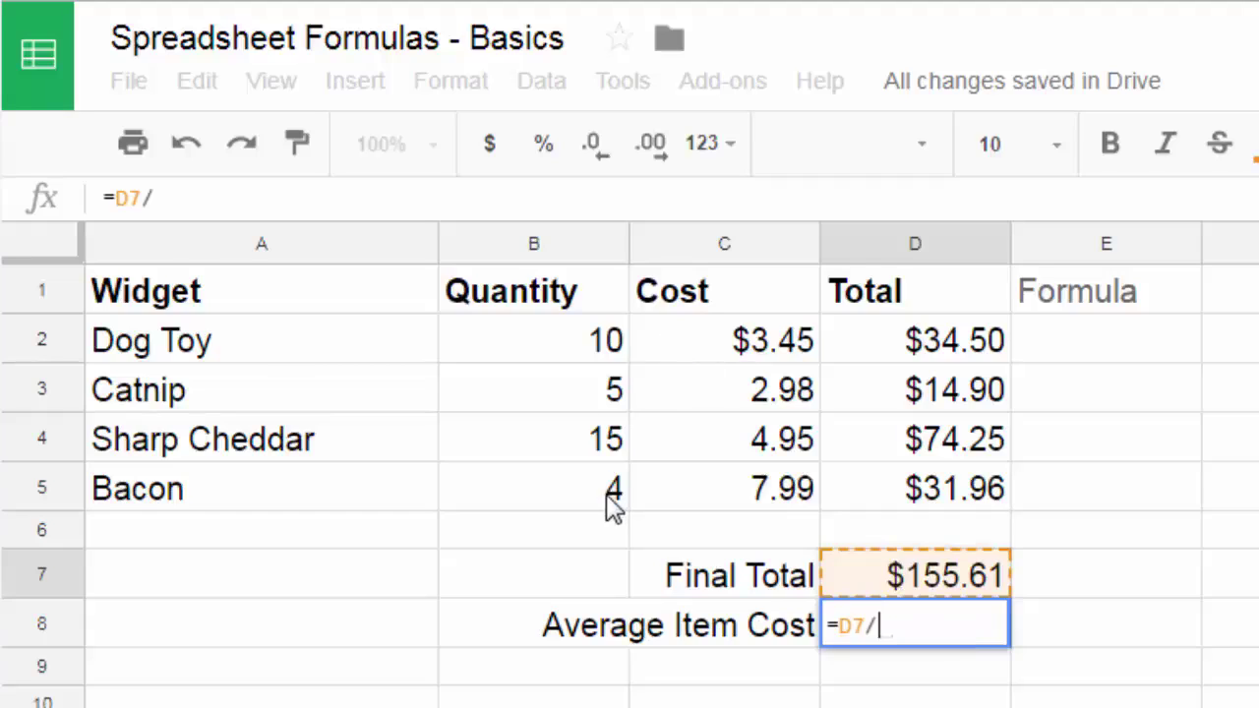
text(4)
key(Return)
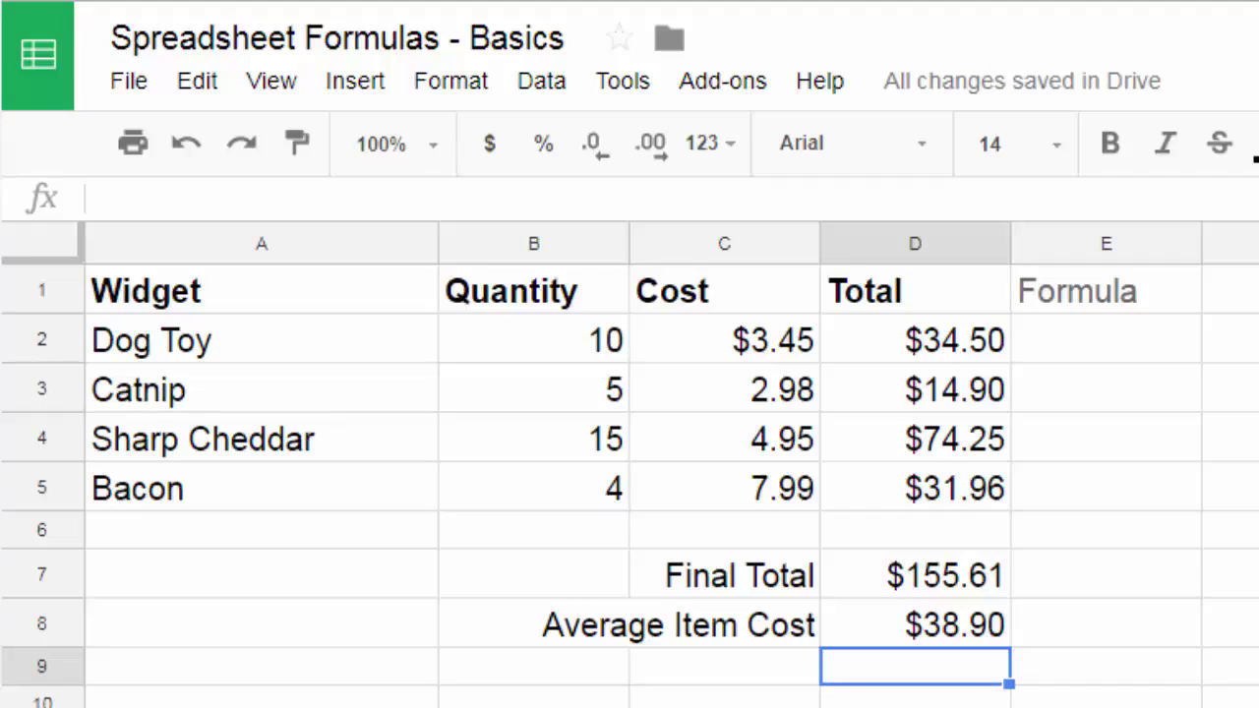
click(969, 639)
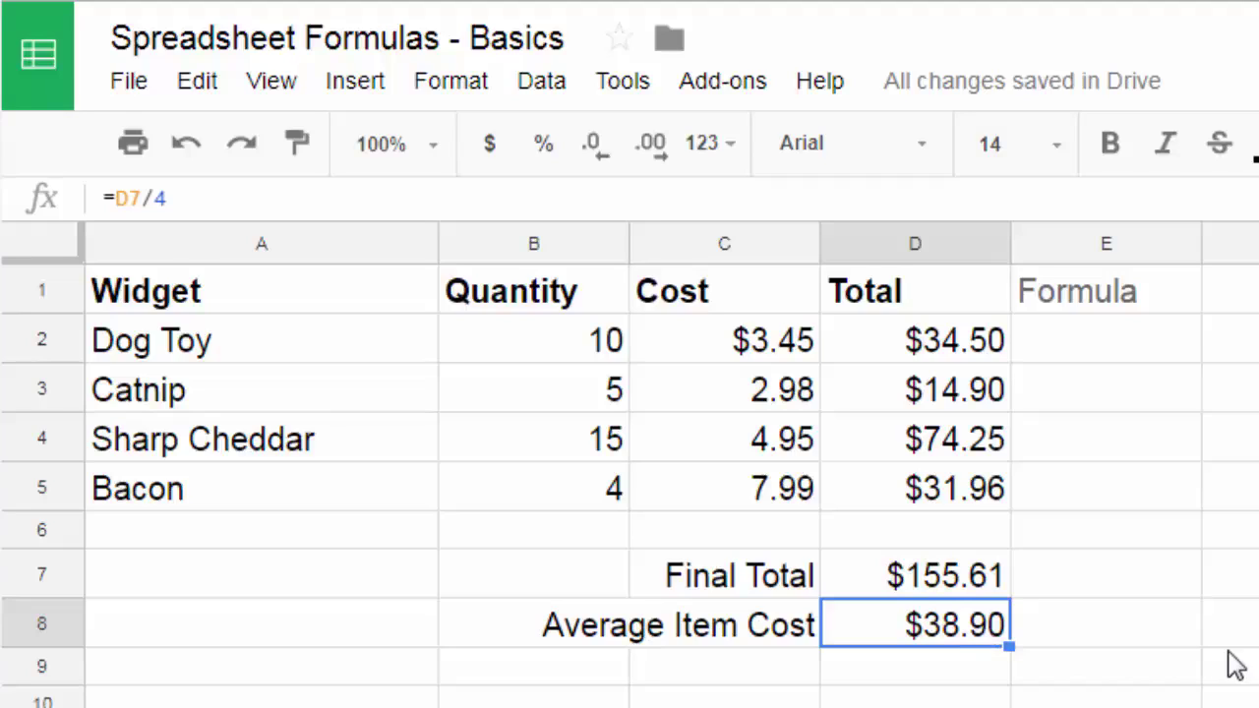
Replace the Final Total formula in D7 with =SUM(D2:D5).
key(Up)
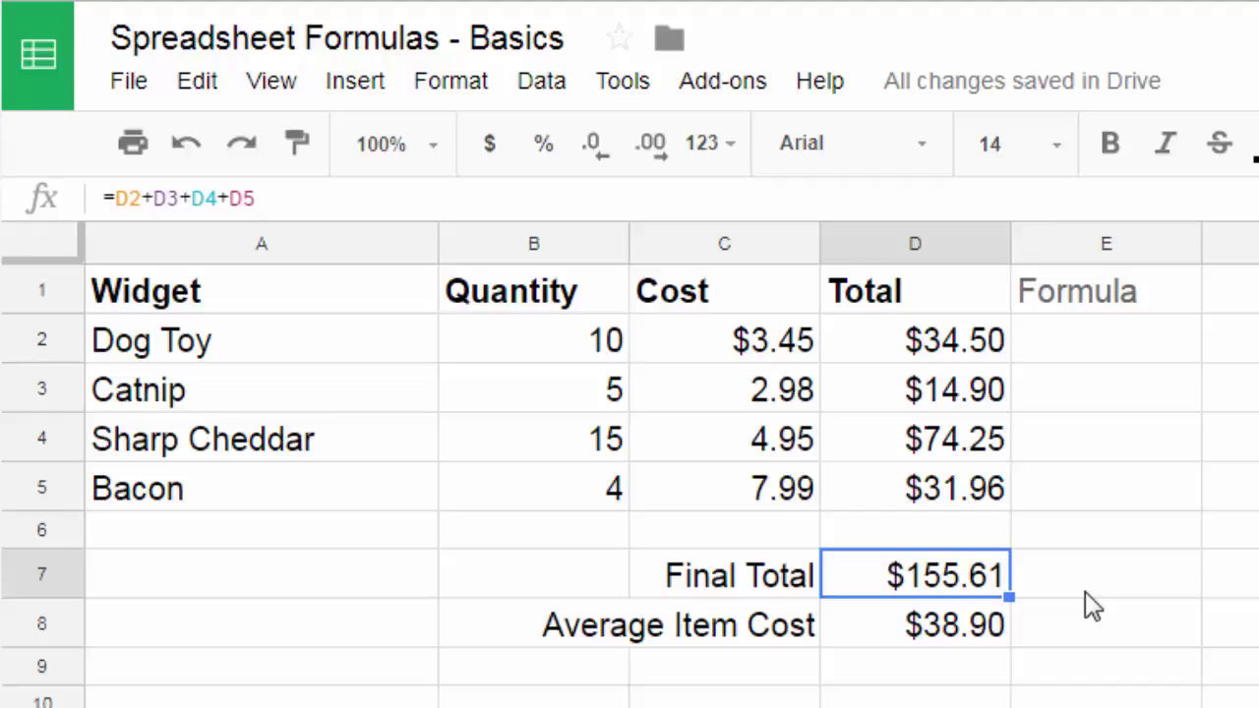
text(=)
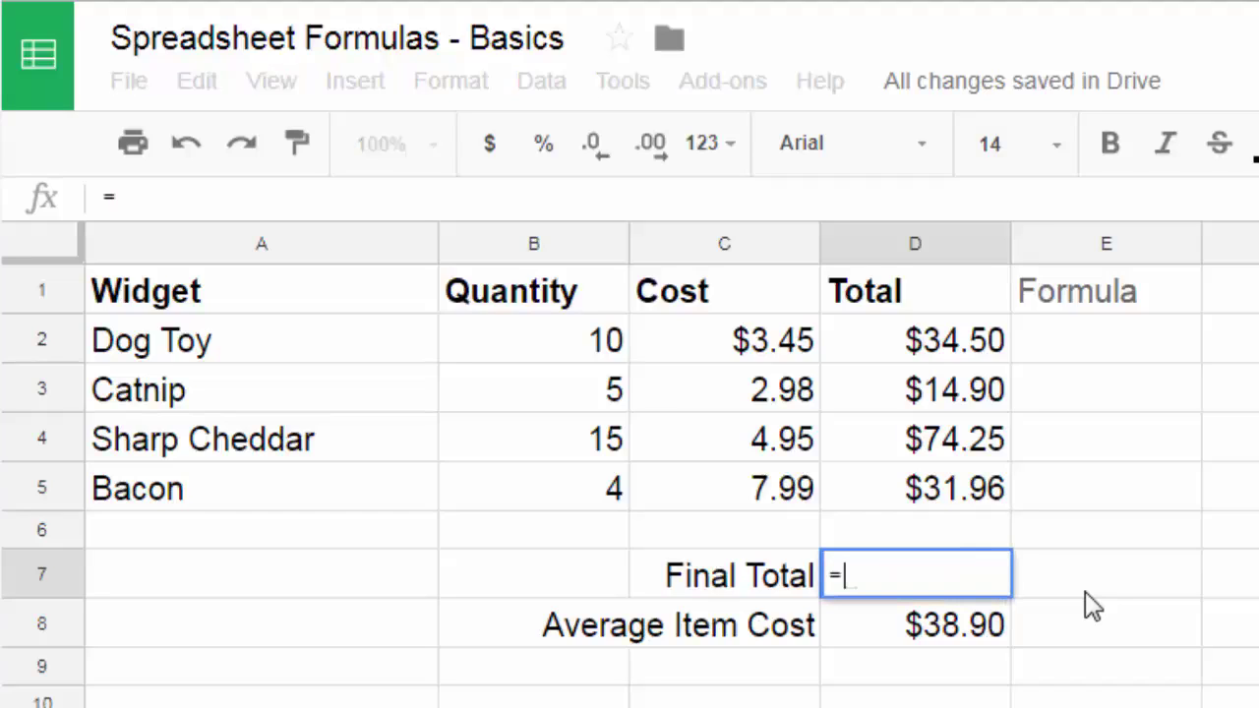
text(SUM)
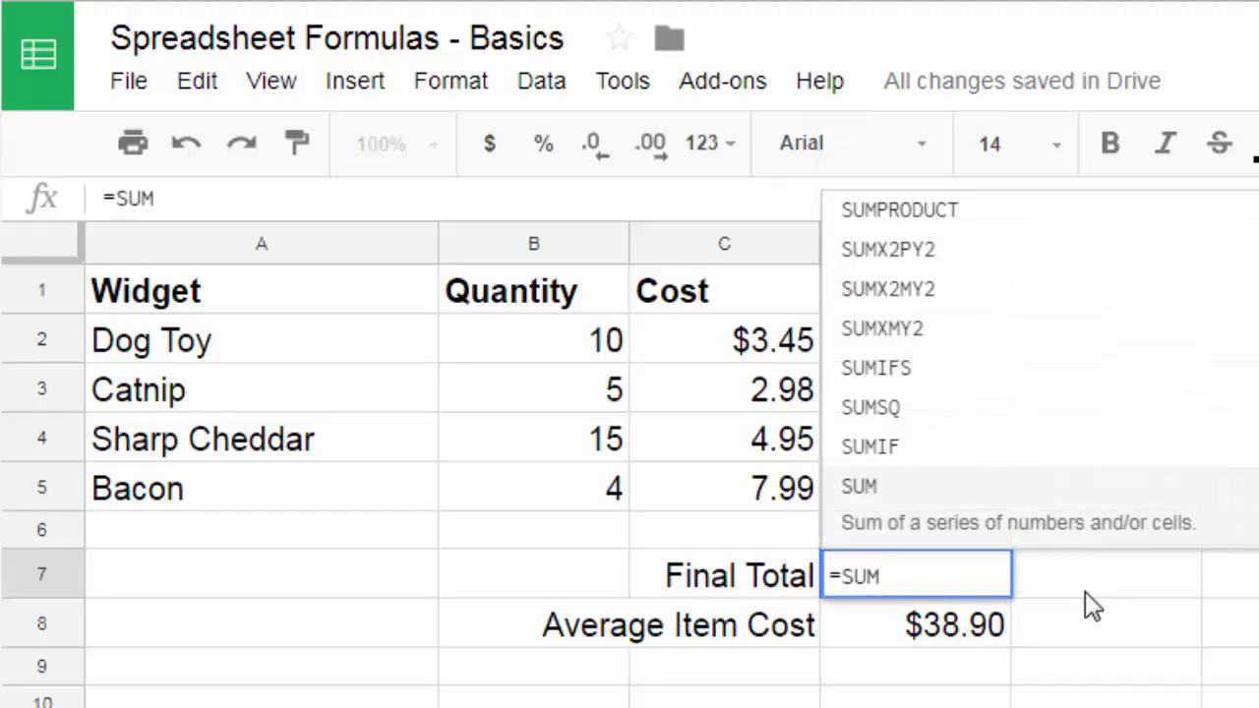
click(930, 492)
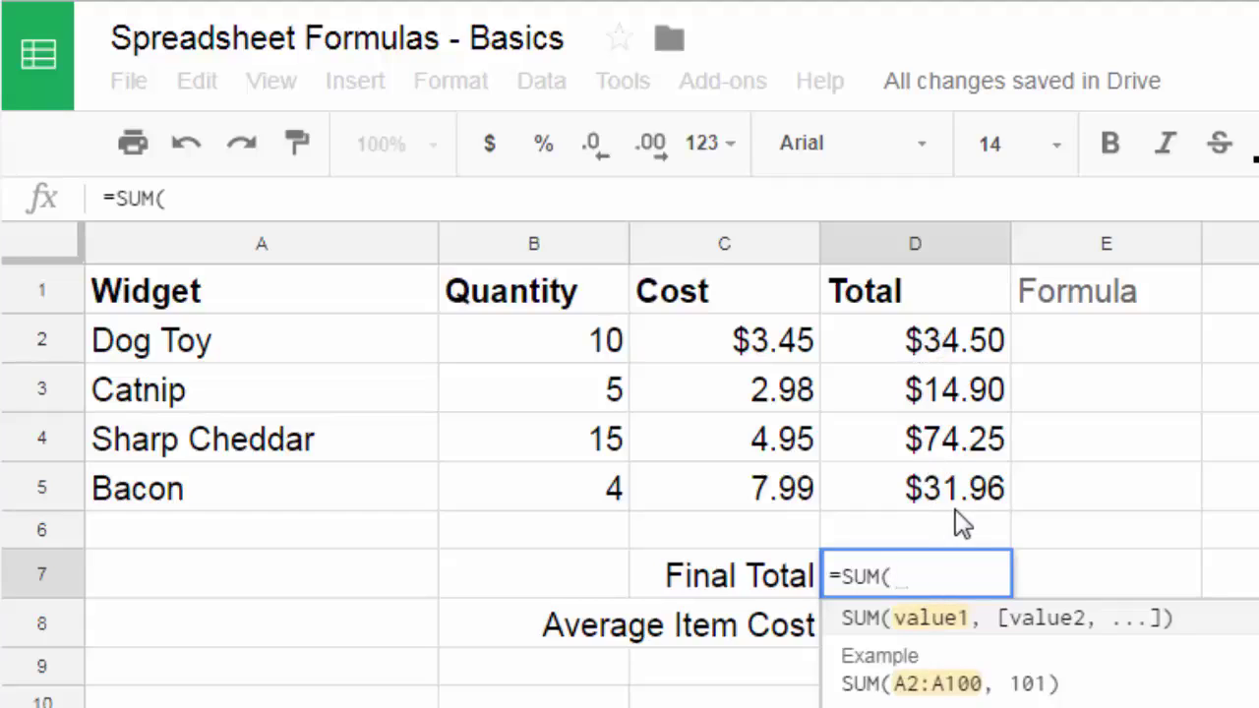
text(D2:D5)
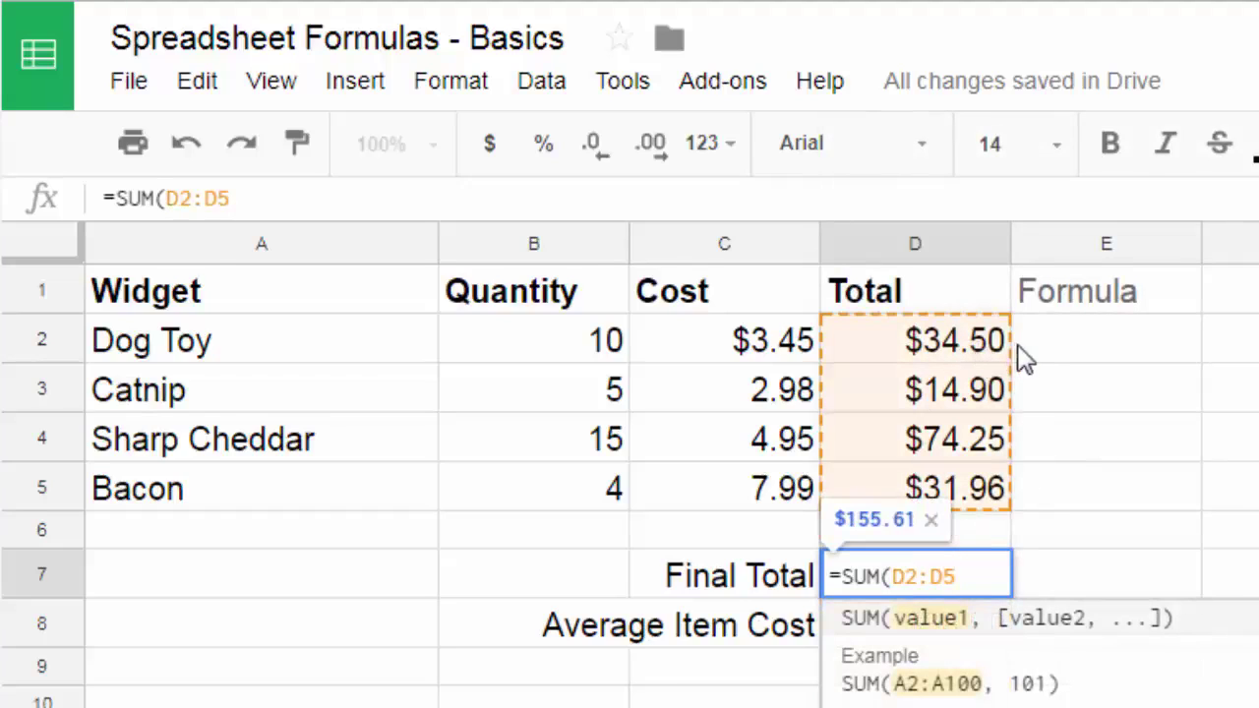
drag(1124, 351, 1135, 442)
drag(1143, 488, 1039, 492)
Reselect D2:D5 as the range in the Final Total formula in D7, completing =SUM(D2:D5).
click(954, 574)
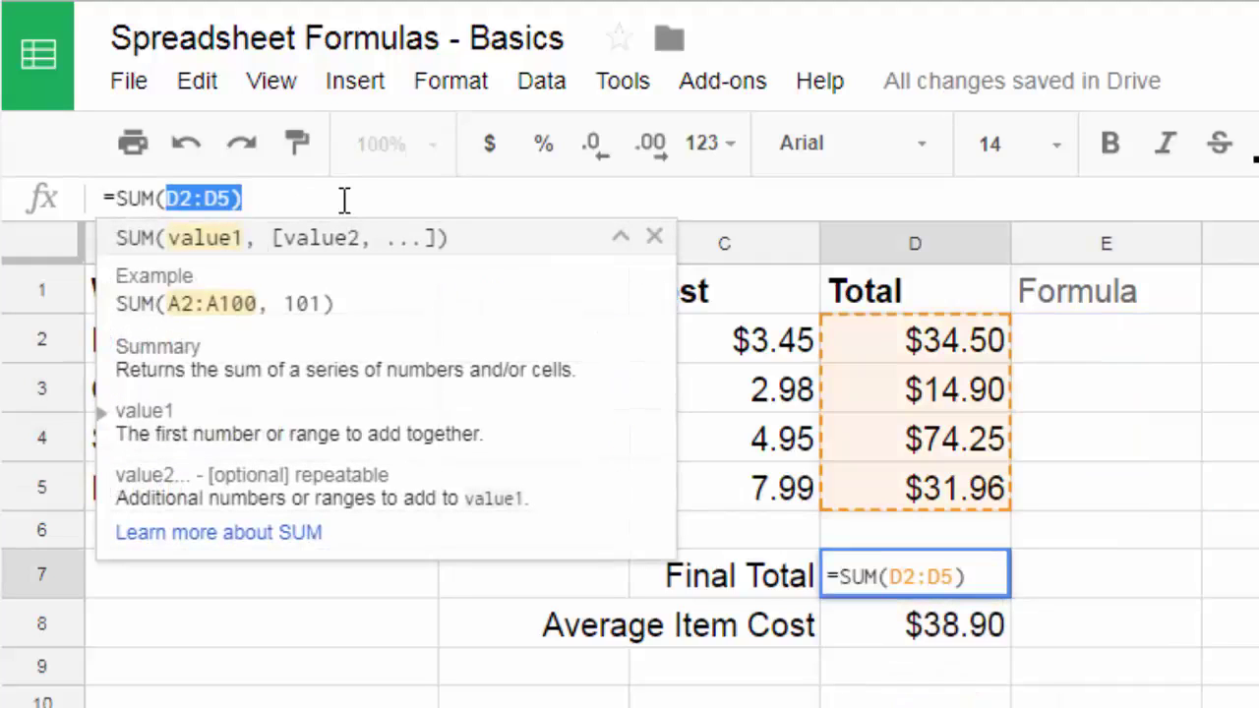
key(BackSpace)
drag(952, 350, 947, 496)
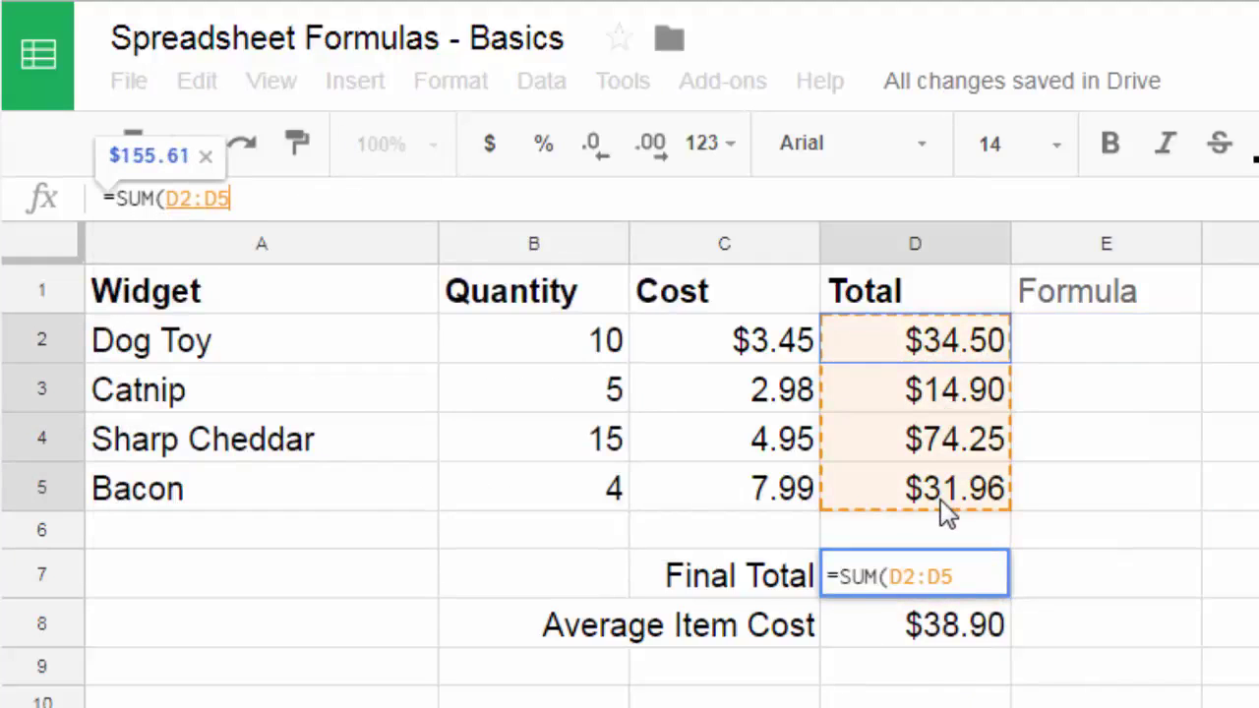
text())
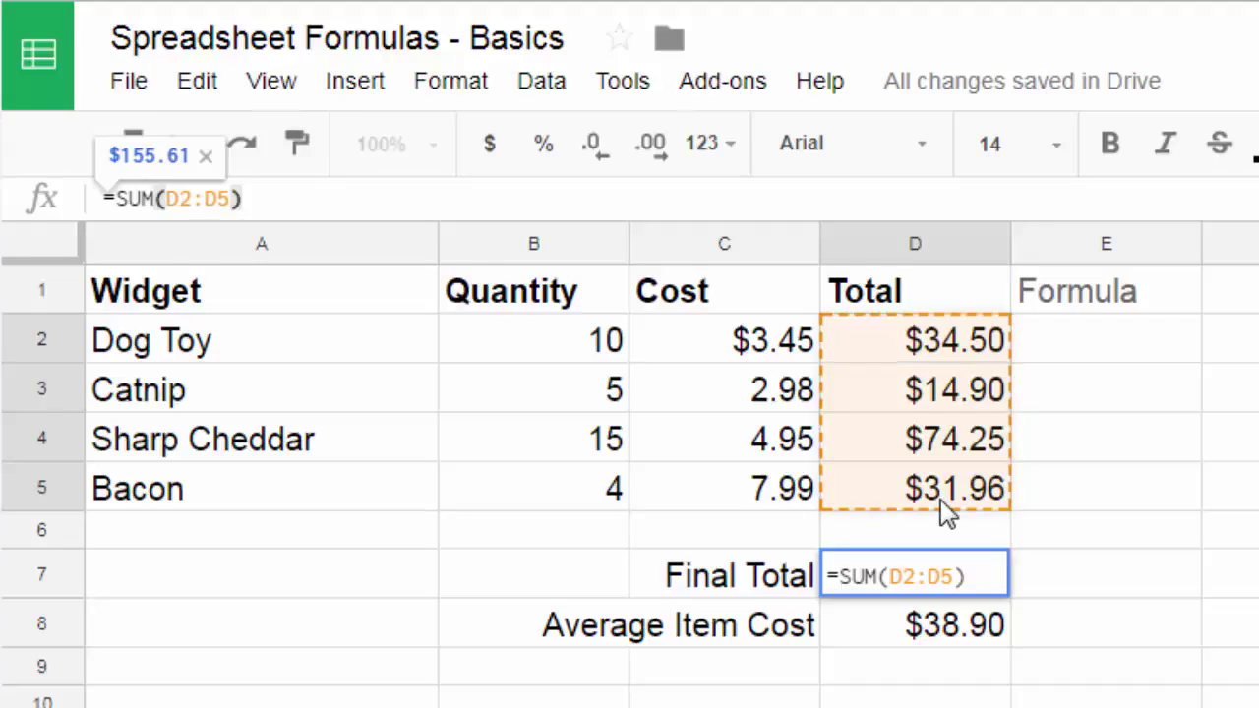
key(Return)
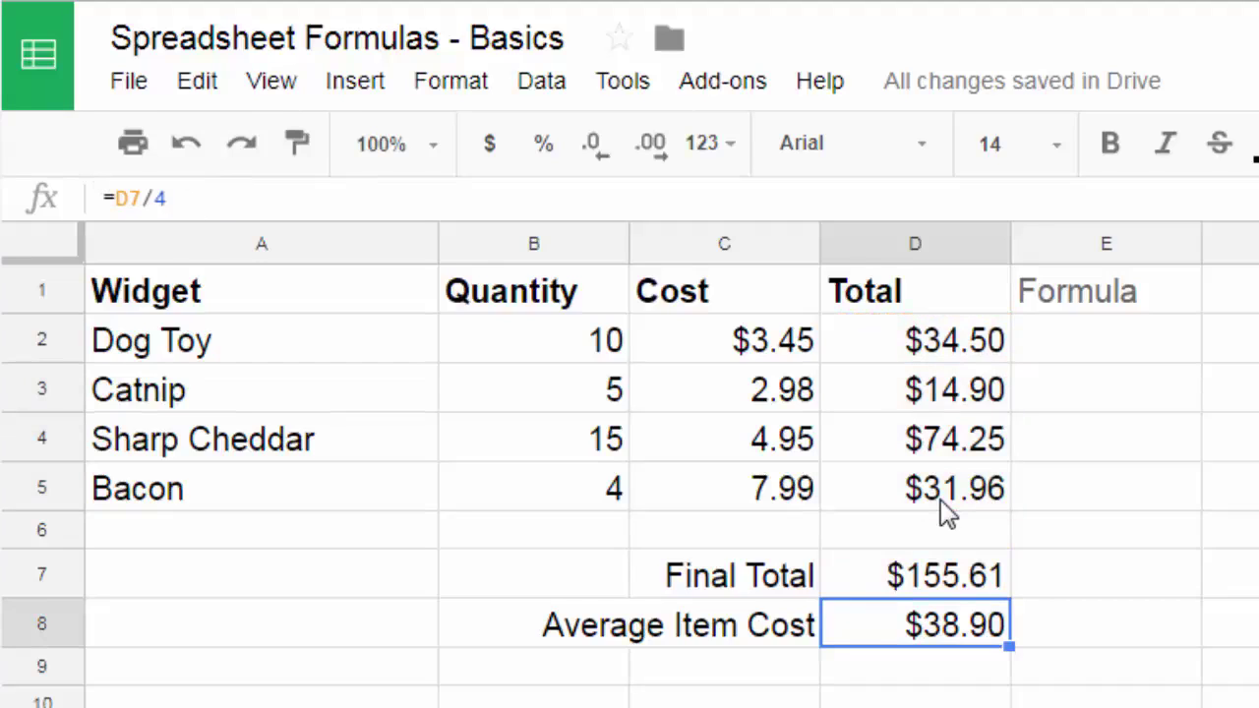
Insert a blank row above Sharp Cheddar and check the shifted formulas in the Total column and Final Total.
right_click(48, 450)
click(214, 692)
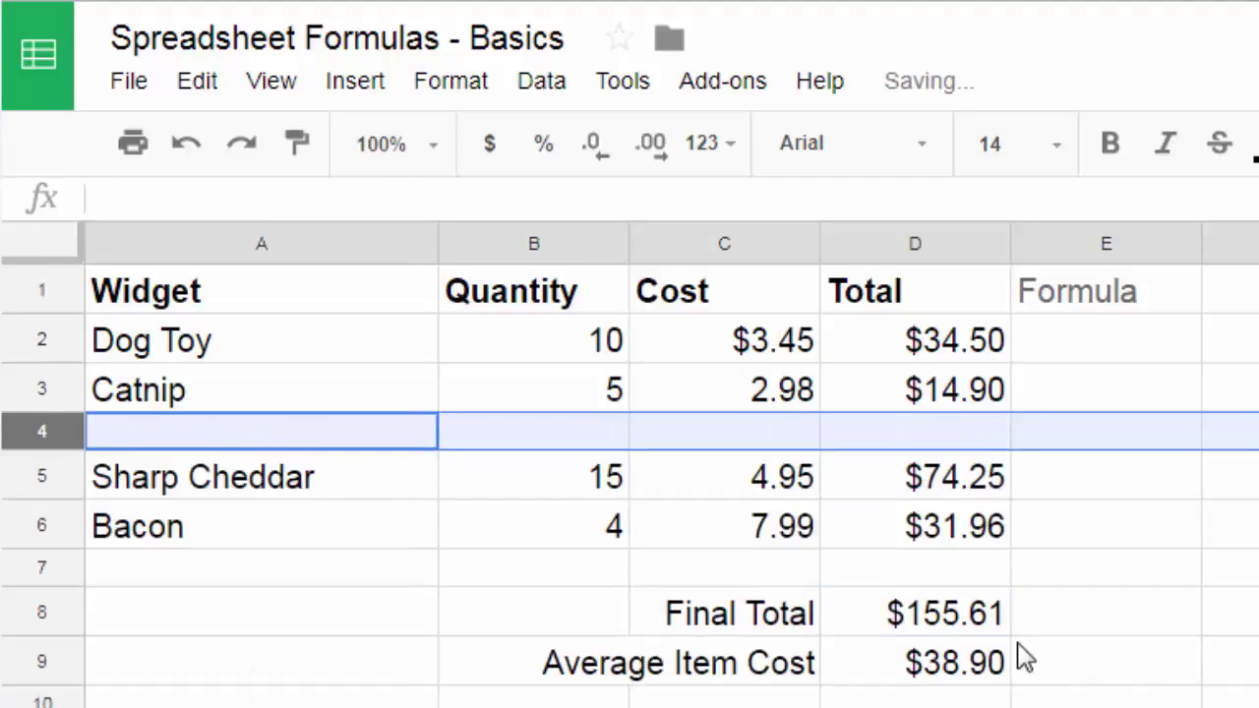
click(983, 438)
click(962, 334)
click(1000, 511)
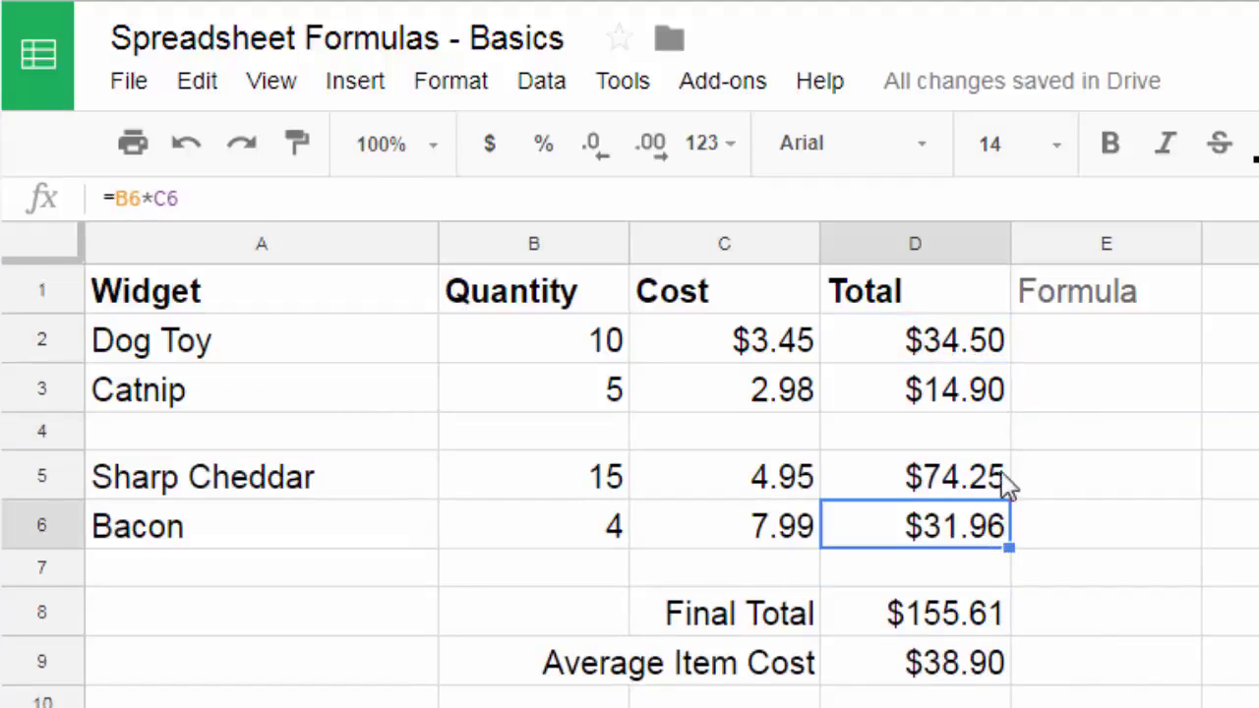
click(944, 345)
click(941, 608)
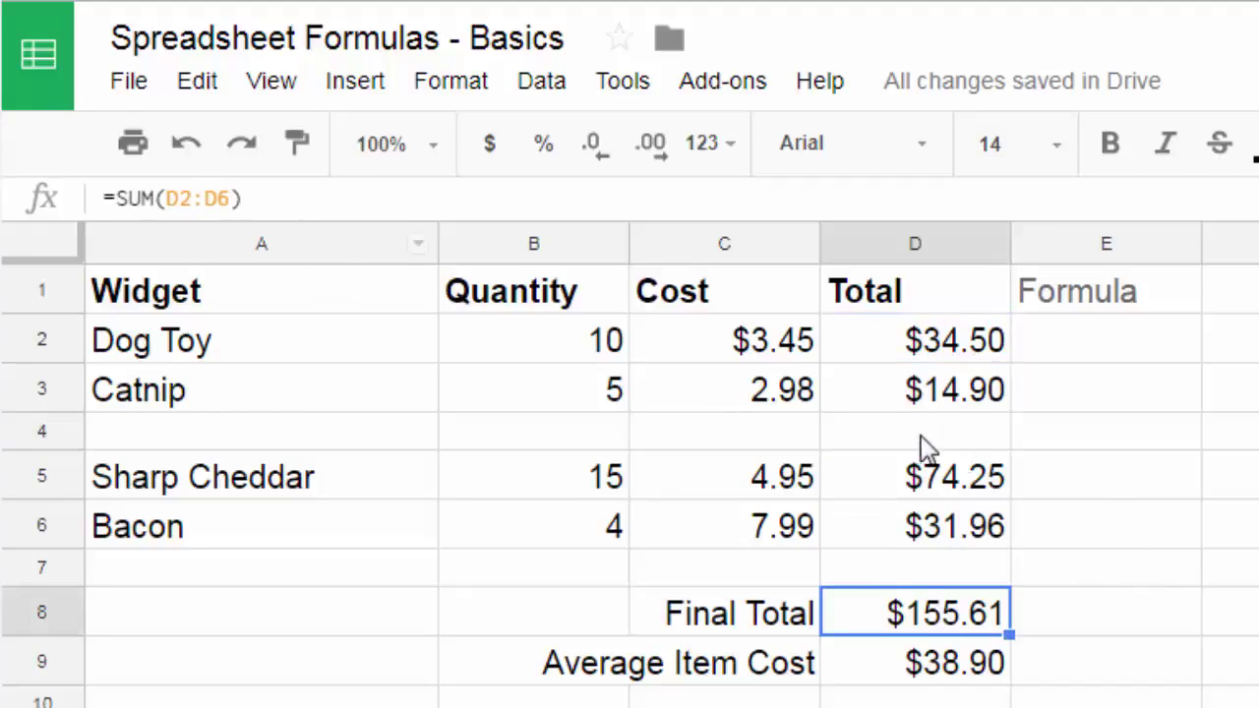
Fill row 4 with Ice Cream, quantity 4 and cost 2.11, and enter =B4*C4 as its total in D4.
click(448, 438)
click(257, 452)
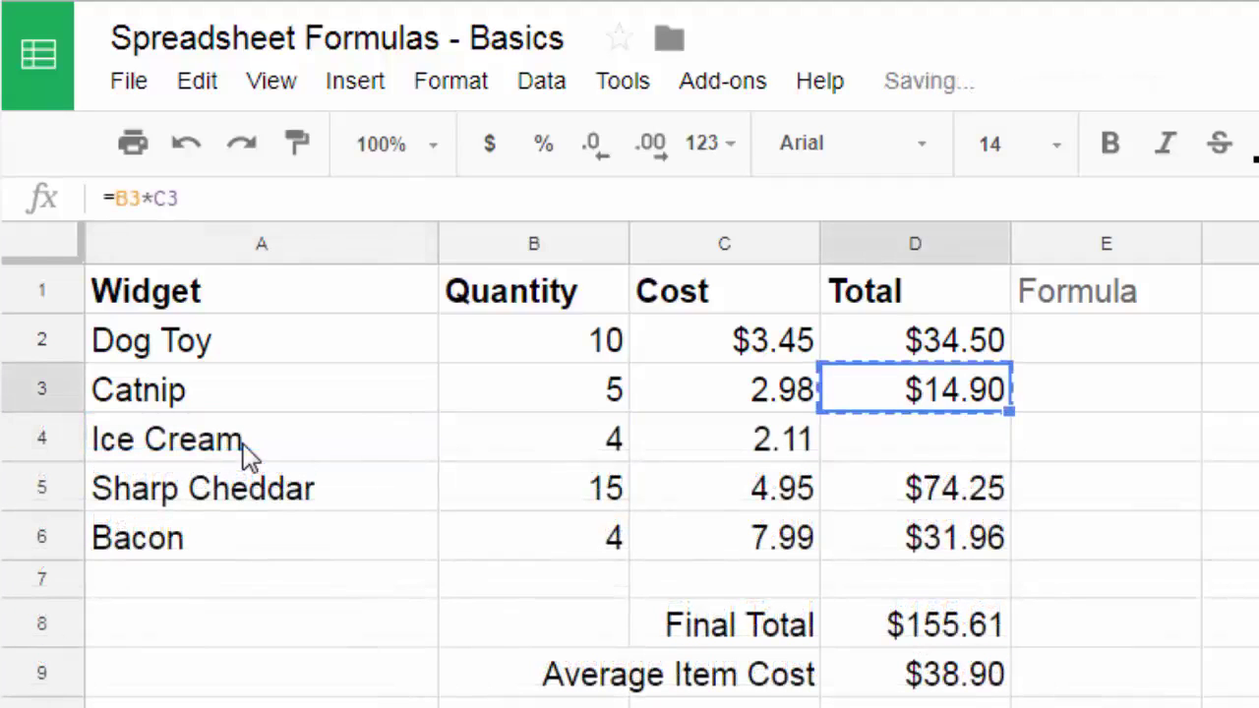
key(Down)
text(=B4*C4)
key(Down)
key(Down)
key(Down)
key(Down)
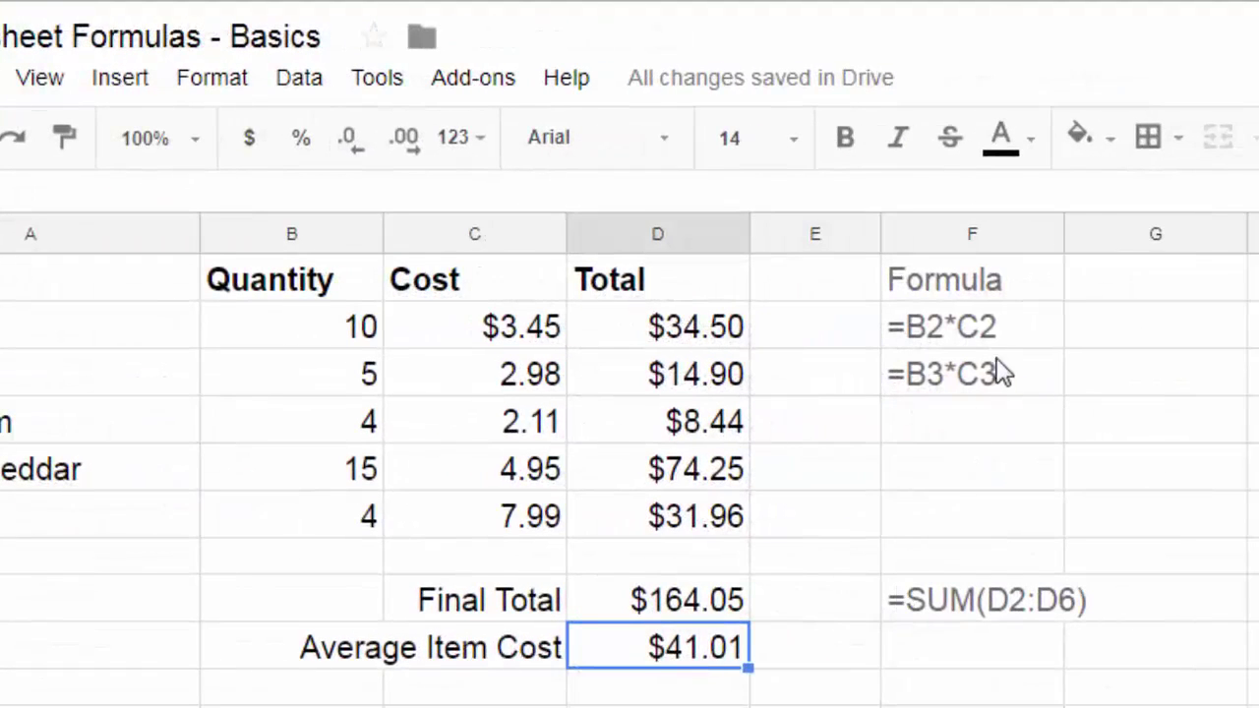
Replace the Average Item Cost formula in D9 with =AVERAGE(D2:D6) and note that formula as text in F9.
click(924, 339)
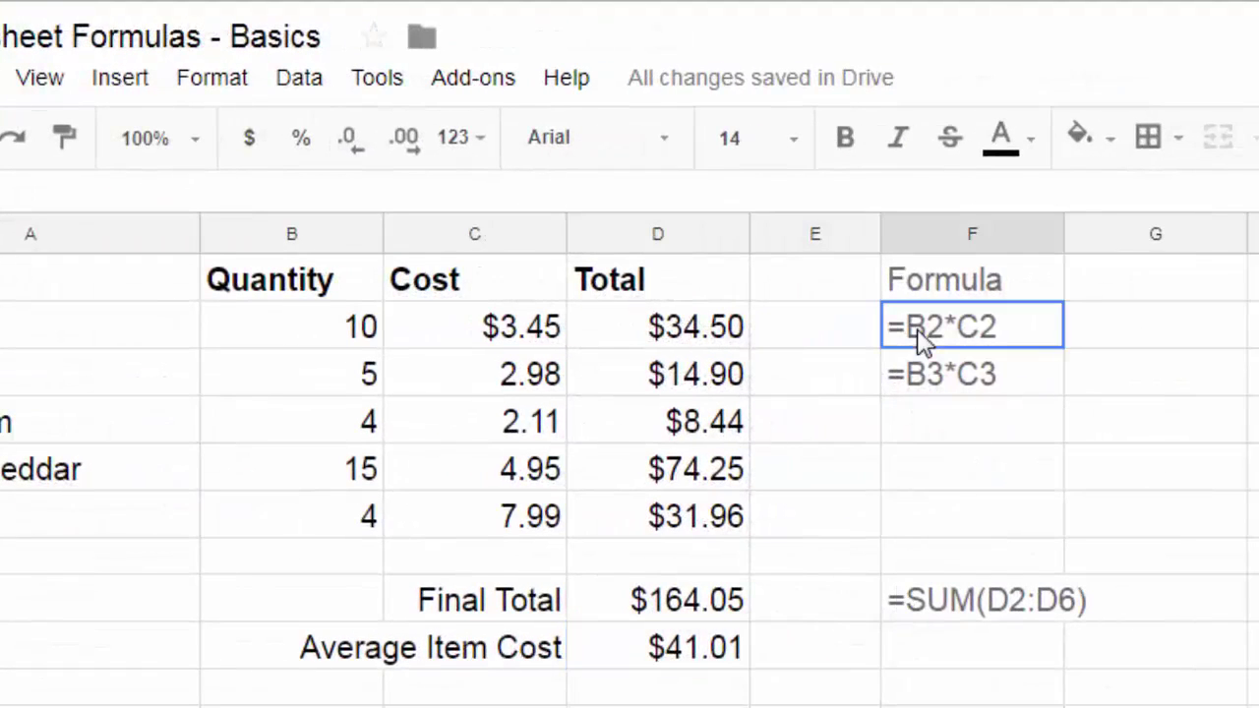
click(924, 378)
click(717, 664)
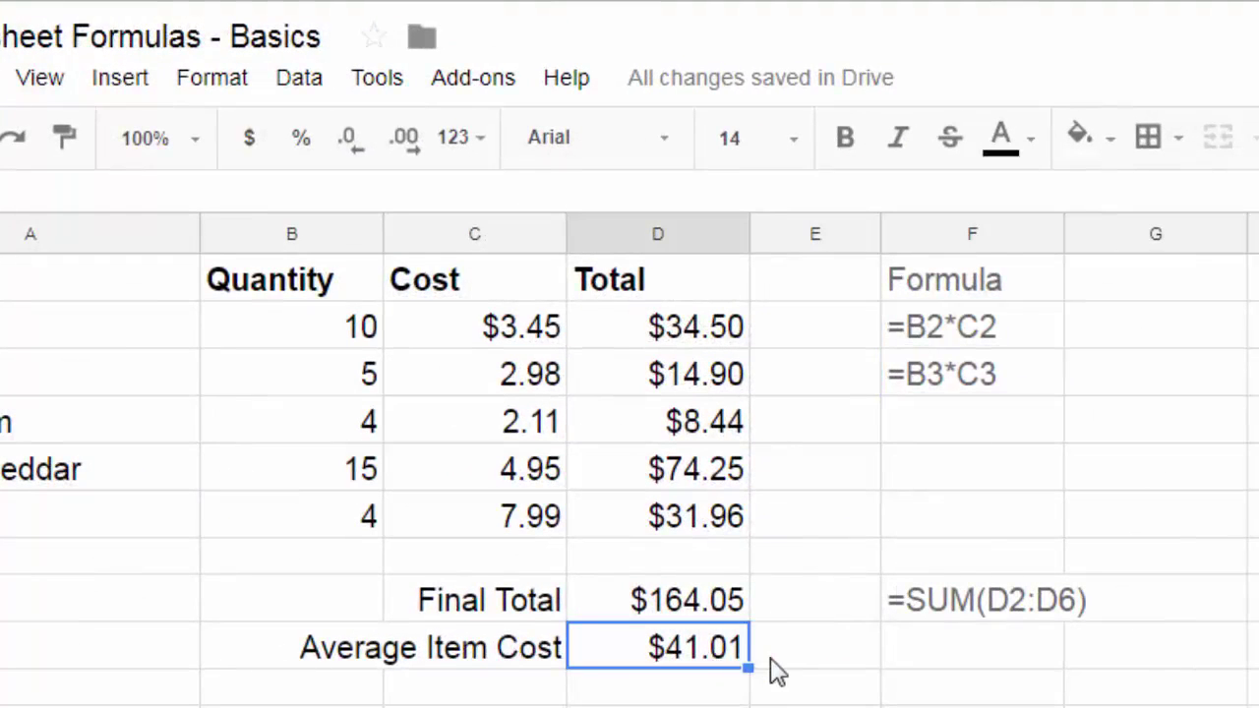
key(Delete)
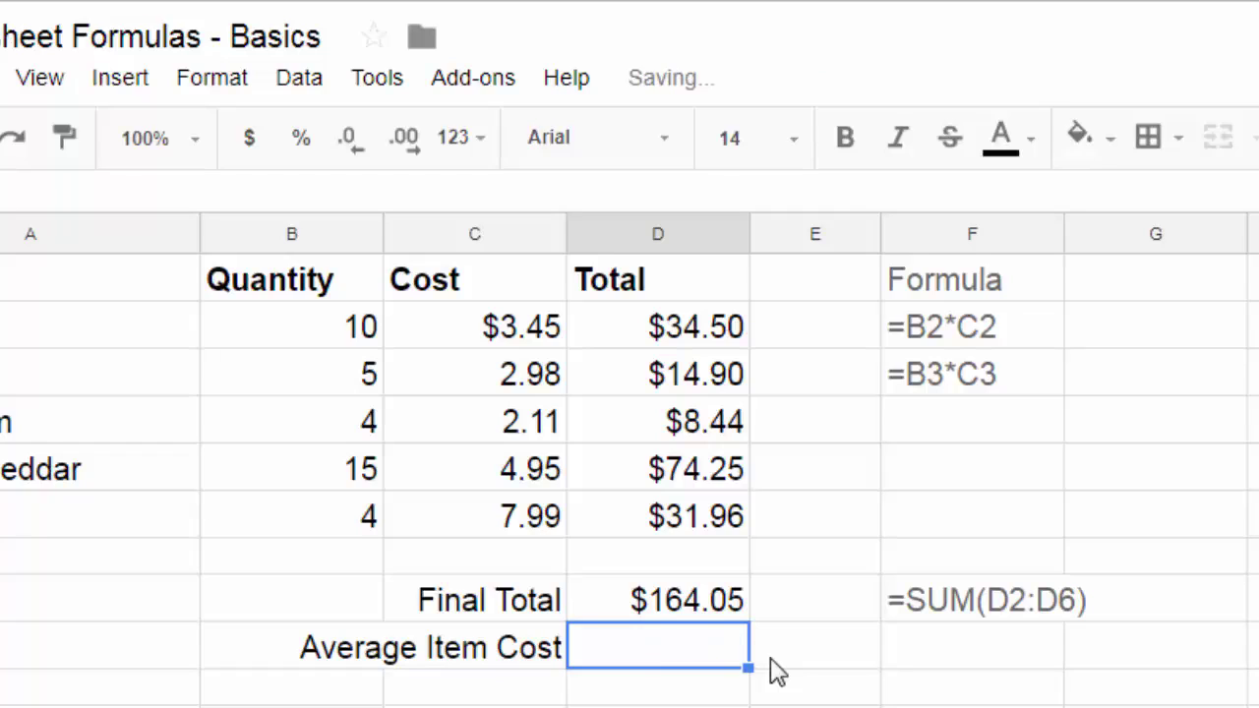
text(=)
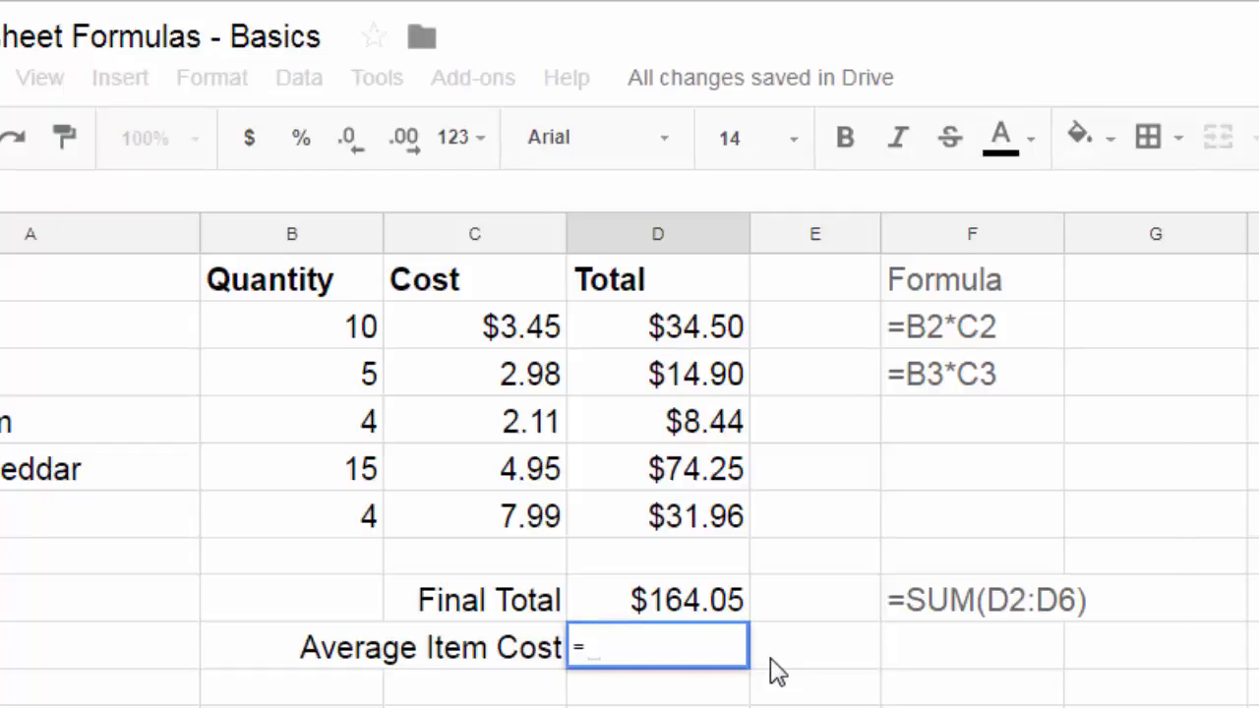
text(AVERAGE)
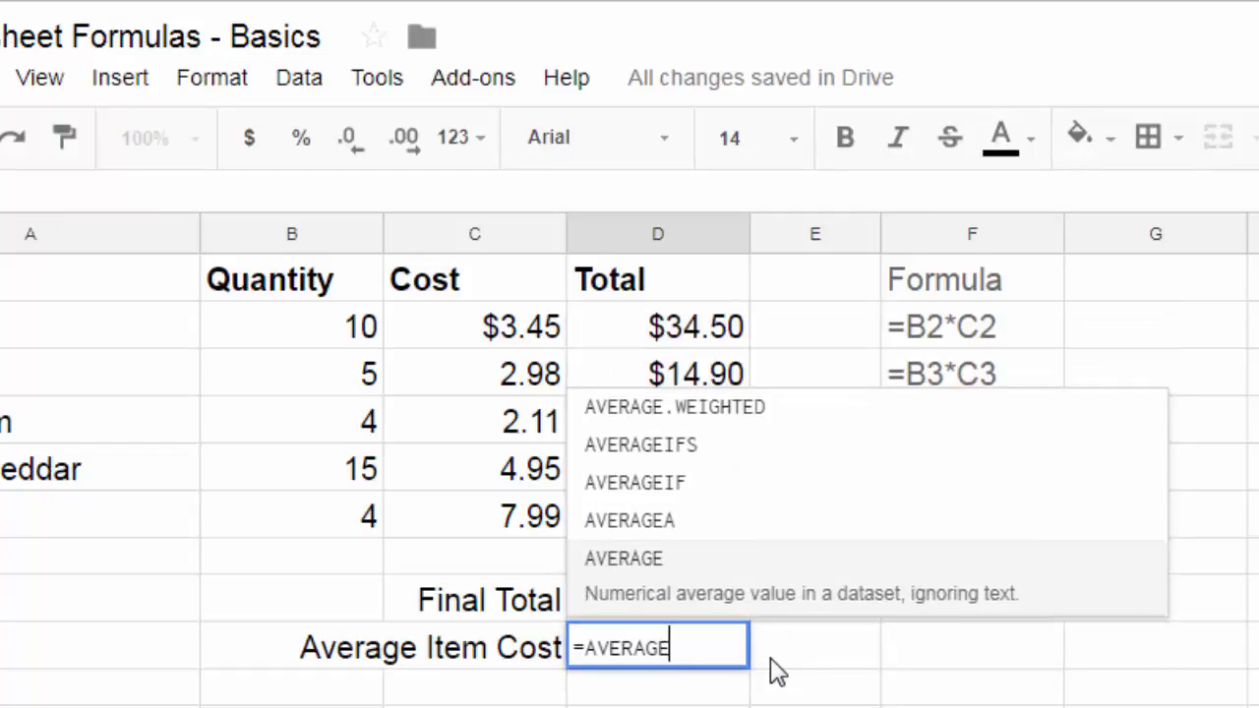
text(()
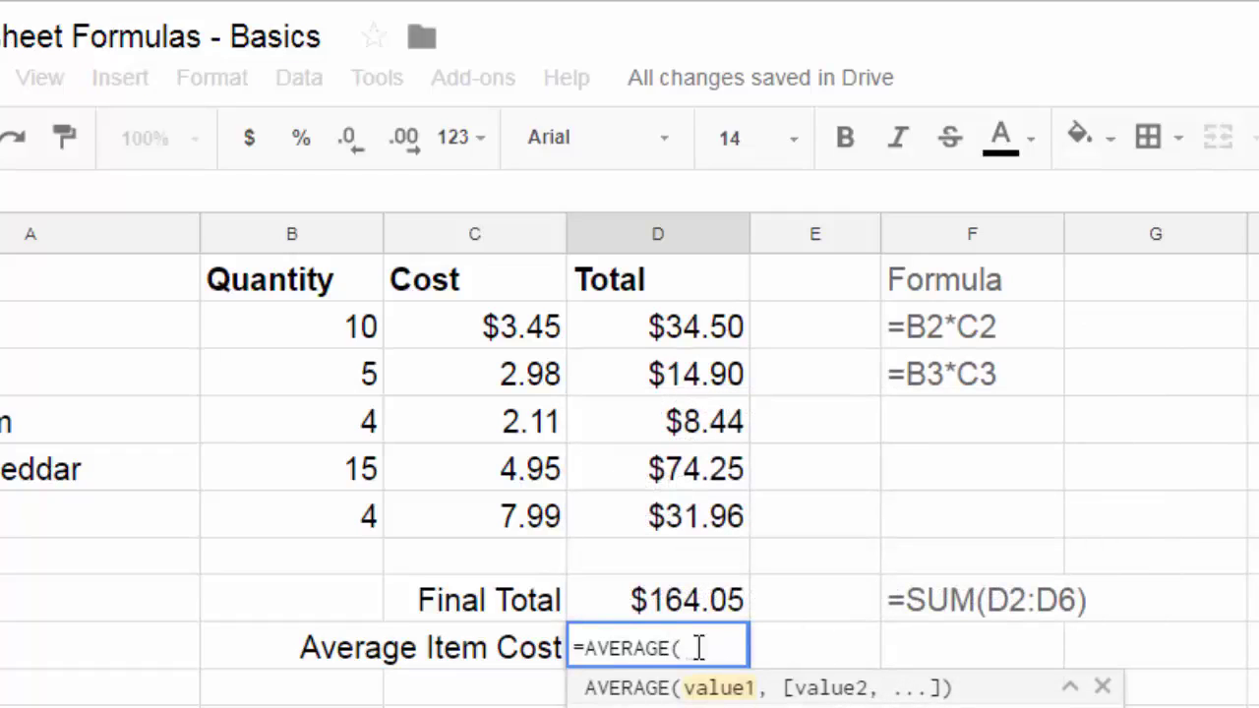
drag(703, 522, 700, 337)
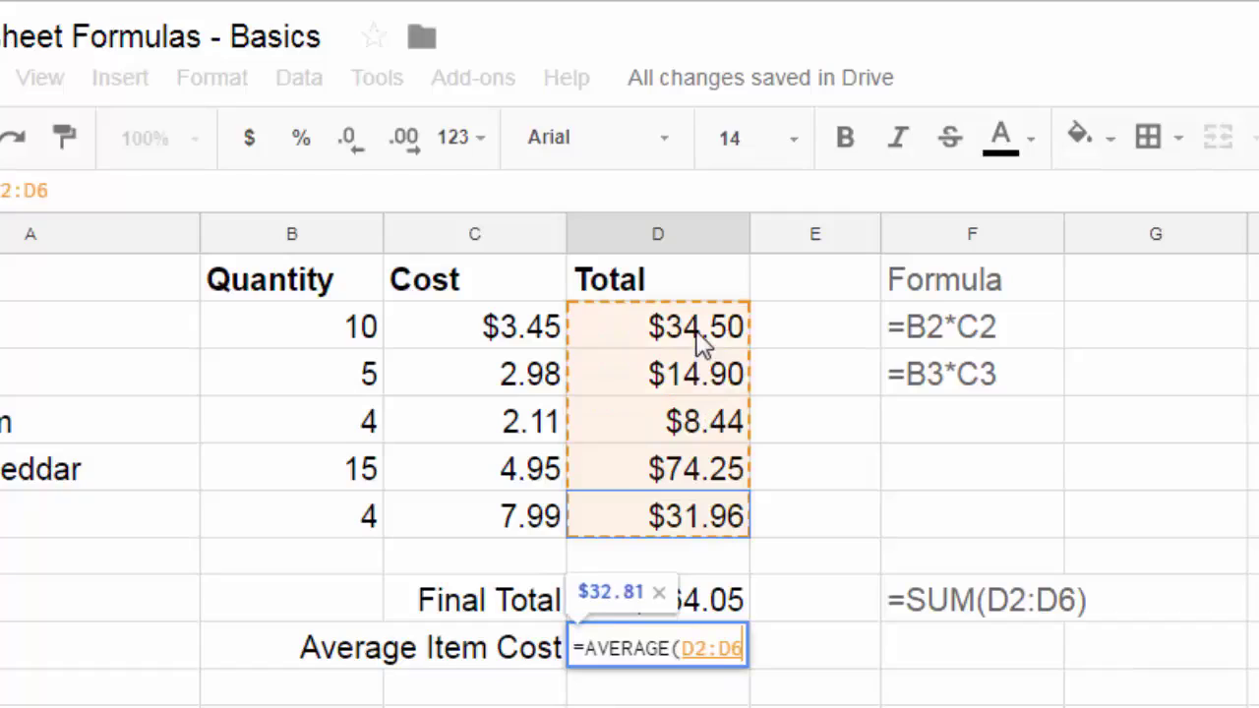
text())
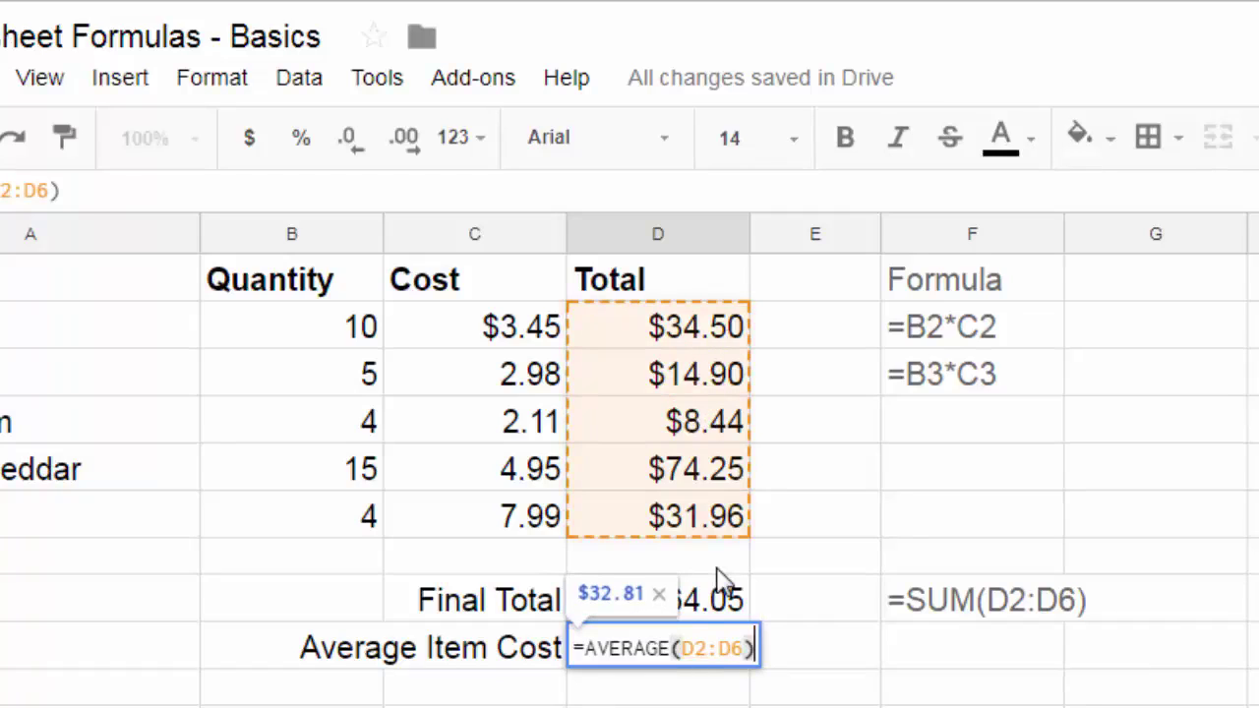
key(Return)
click(942, 657)
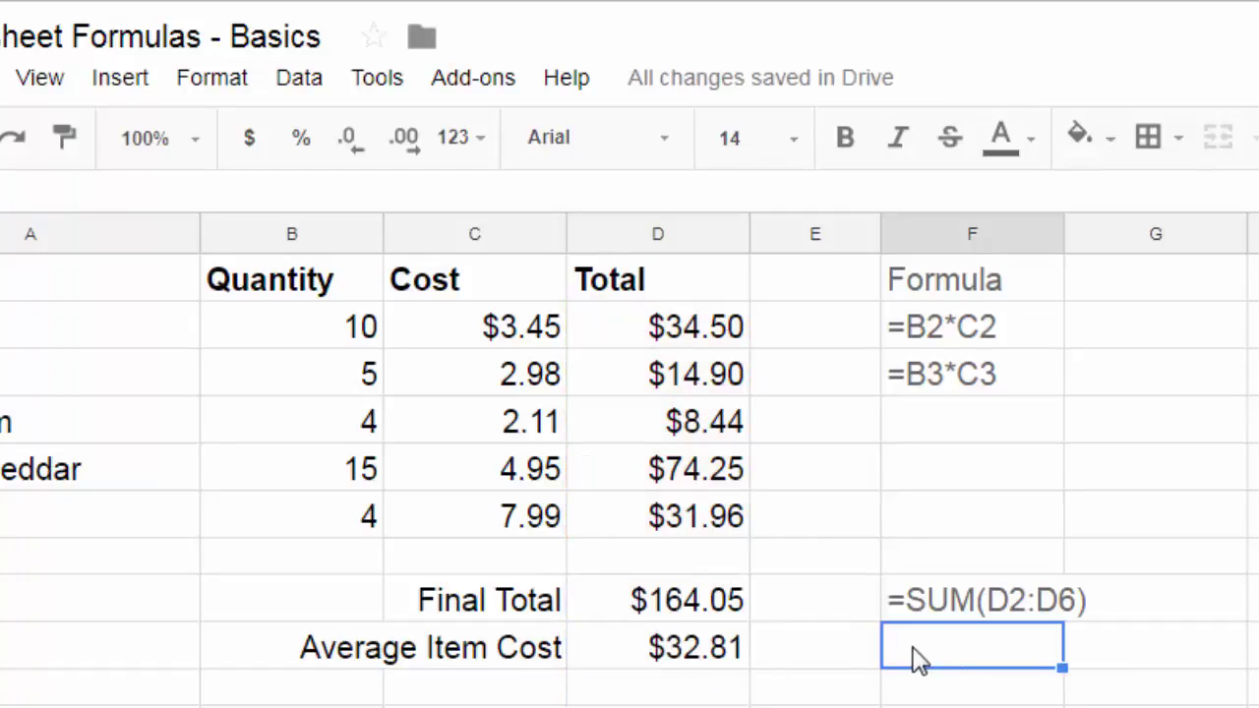
click(658, 661)
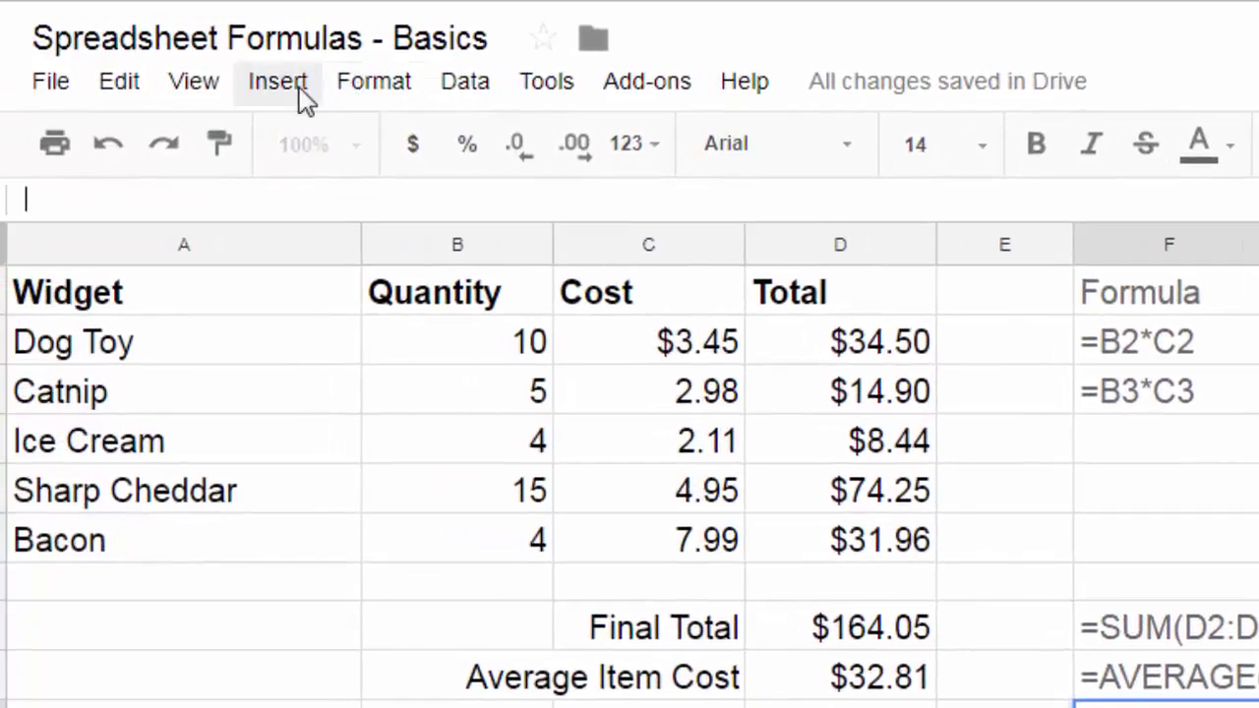
Open the full list of available spreadsheet functions and browse its types, names, syntax and descriptions.
click(279, 82)
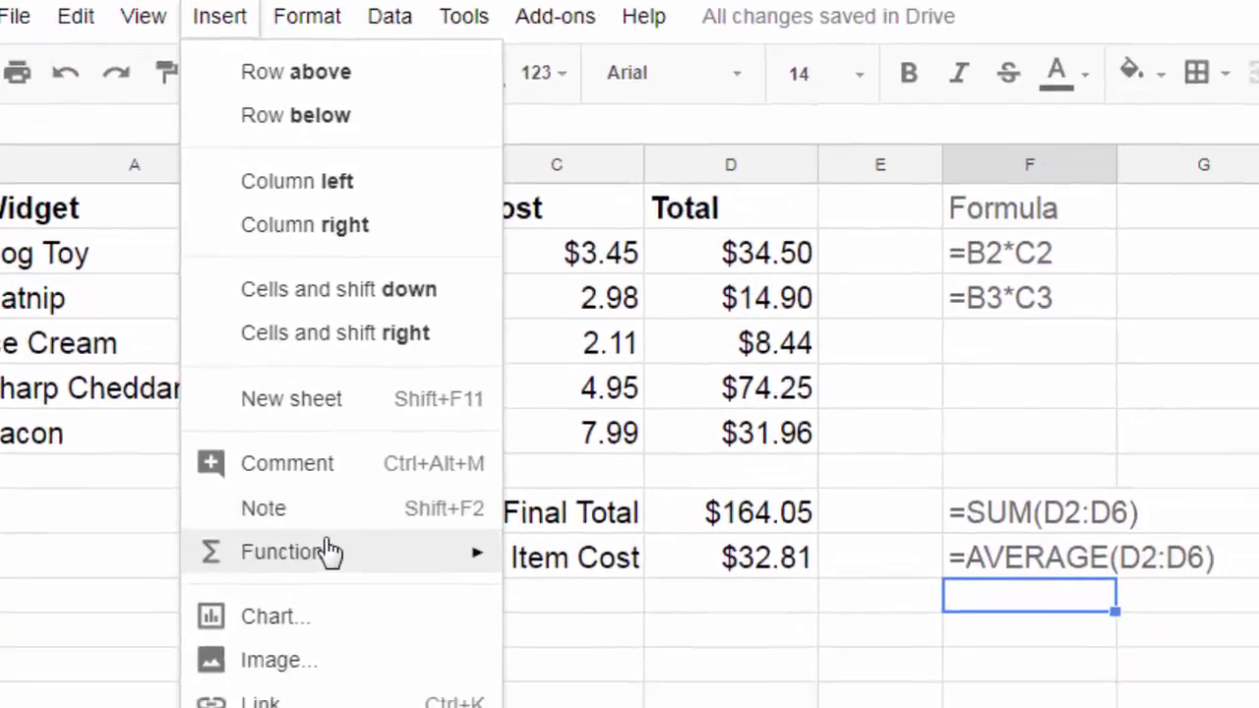
mouse_move(329, 552)
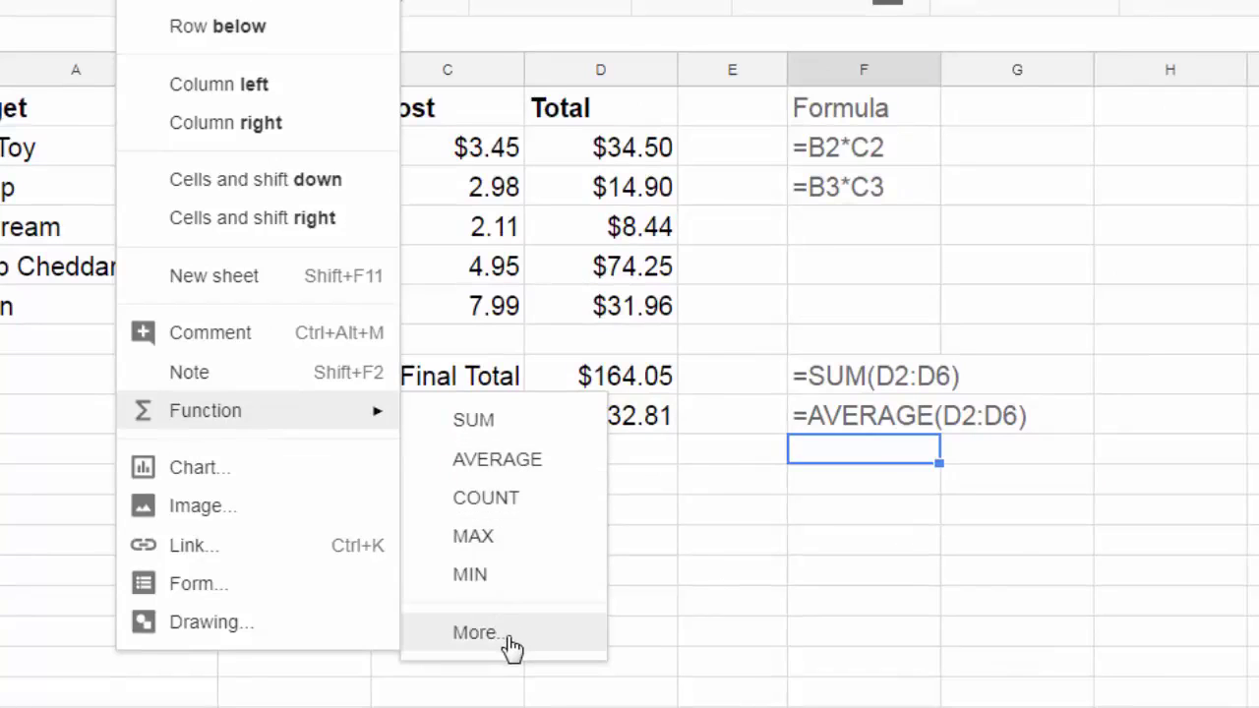
click(476, 632)
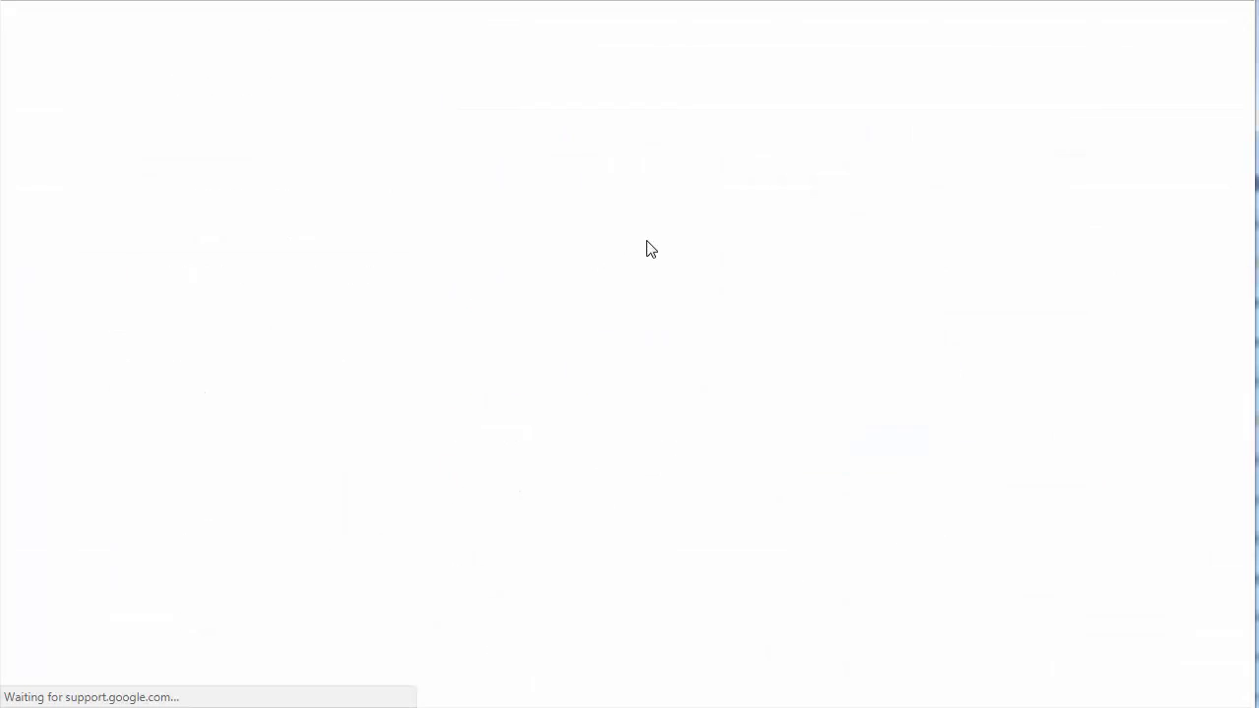
scroll(593, 323, down, 3)
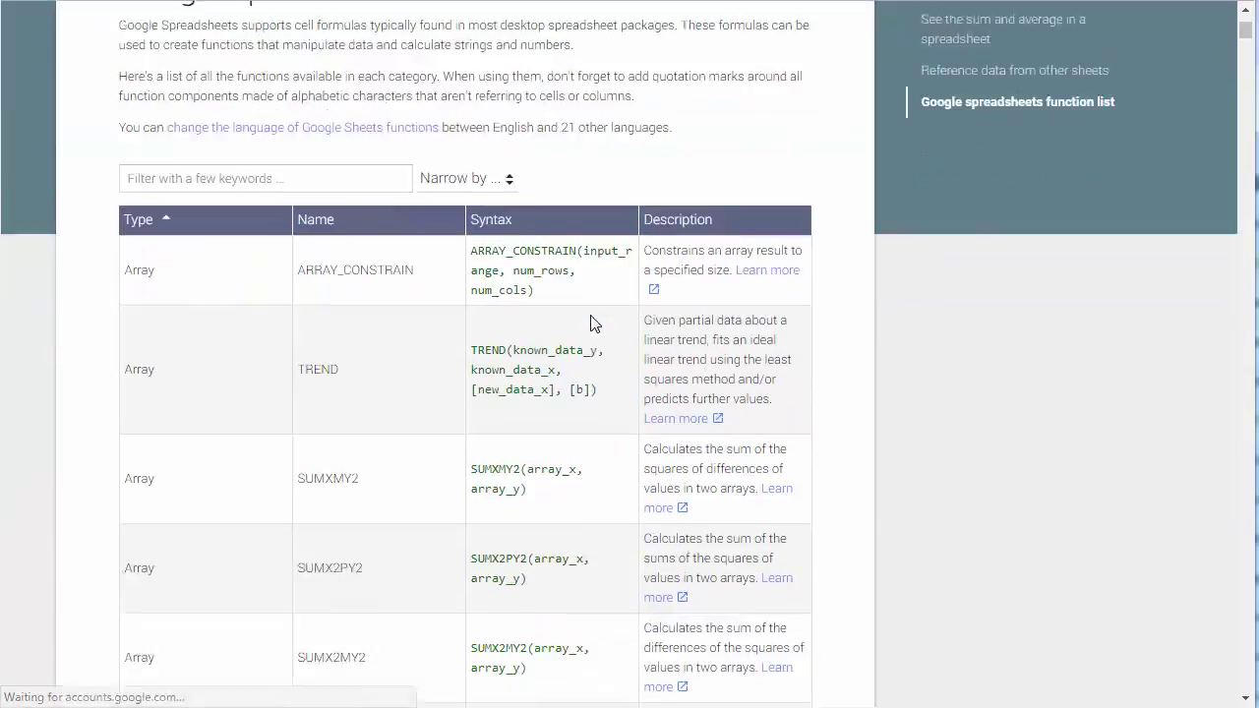
scroll(593, 323, down, 20)
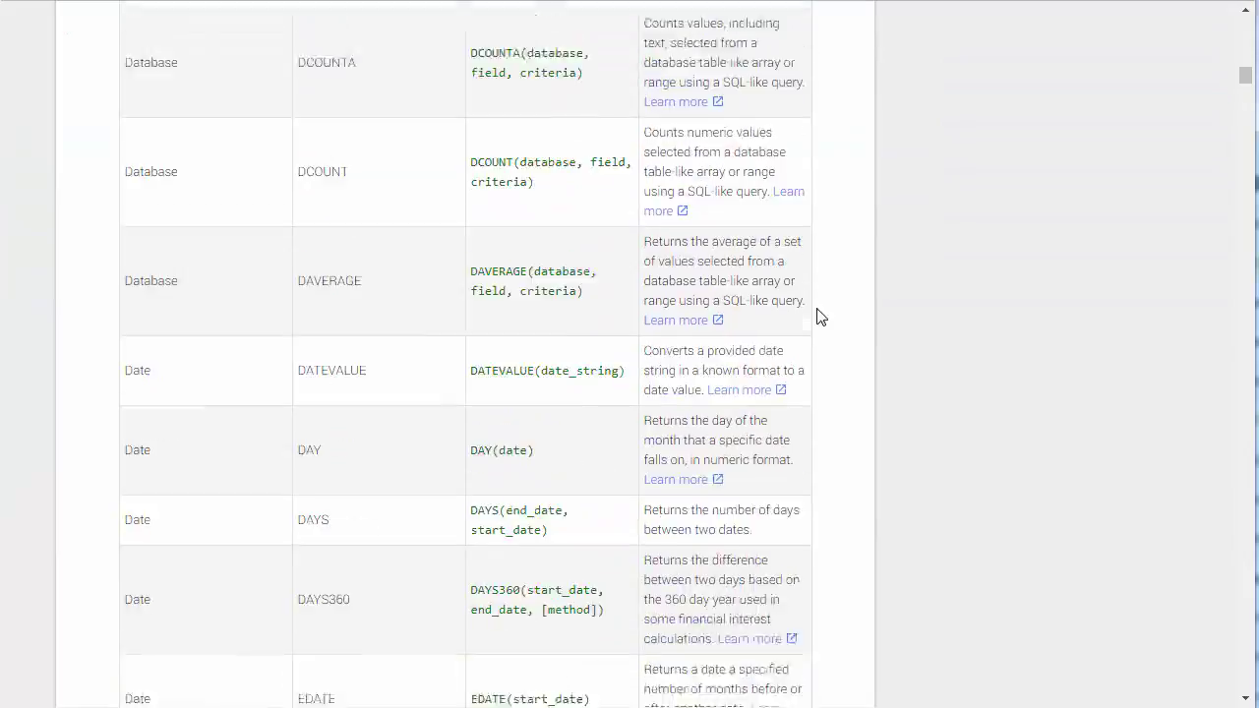
scroll(821, 317, down, 20)
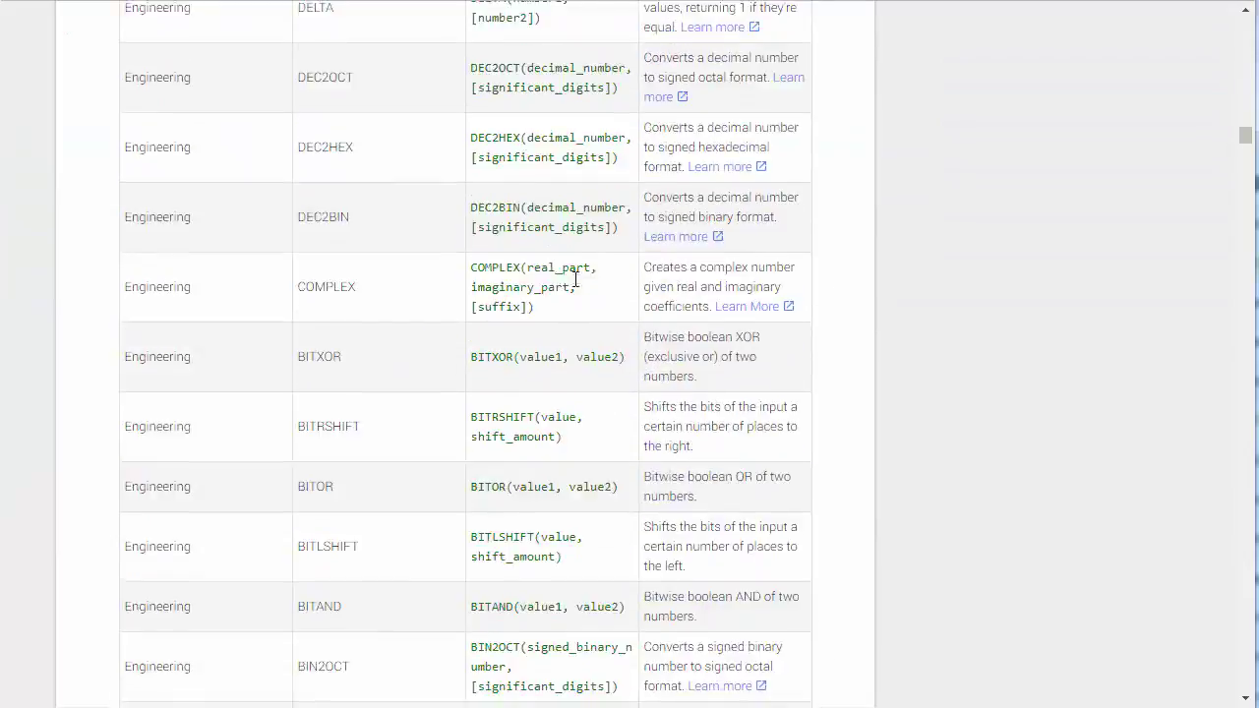
scroll(575, 282, down, 15)
mouse_move(1244, 169)
mouse_down()
mouse_move(1247, 690)
mouse_move(1247, 148)
mouse_up()
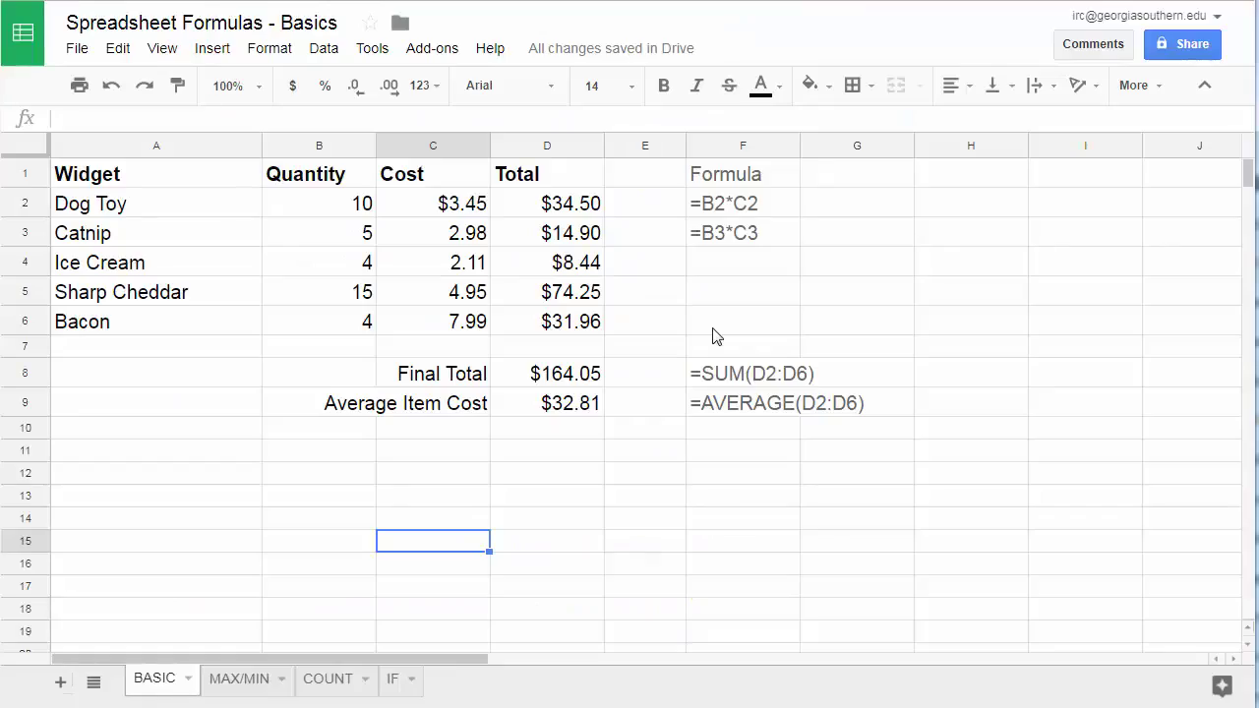